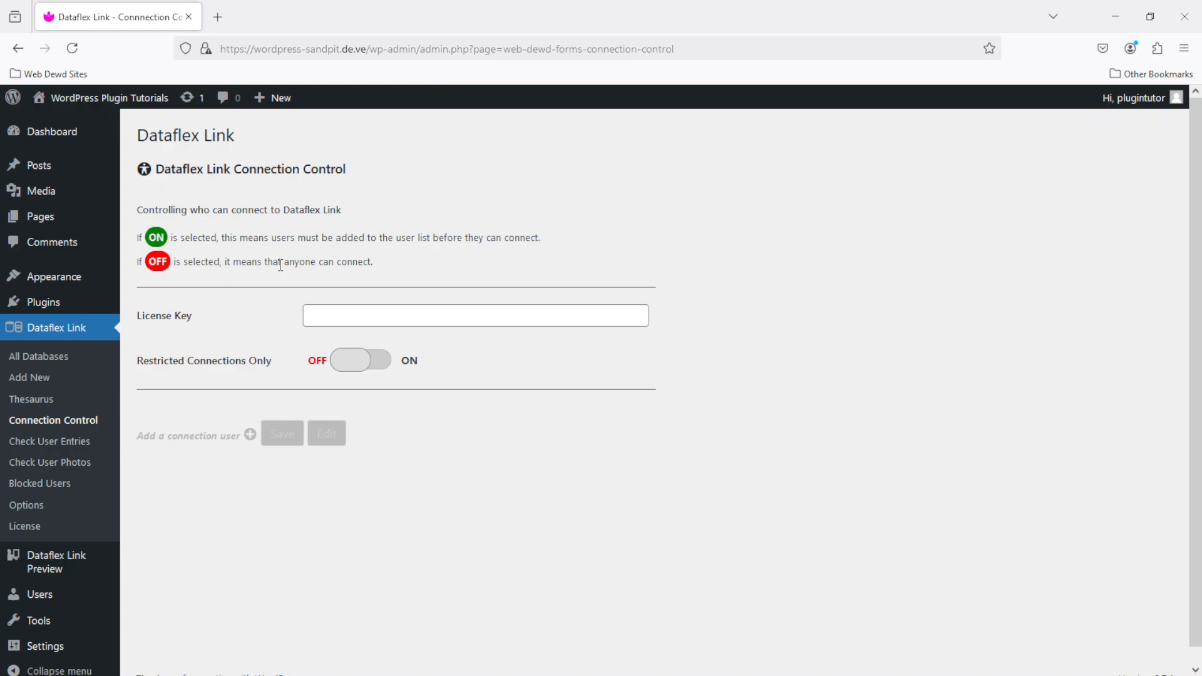
# - Open the site's front end in a new tab from the admin bar site name
pyautogui.rightClick(93, 98)
pyautogui.click(132, 110)
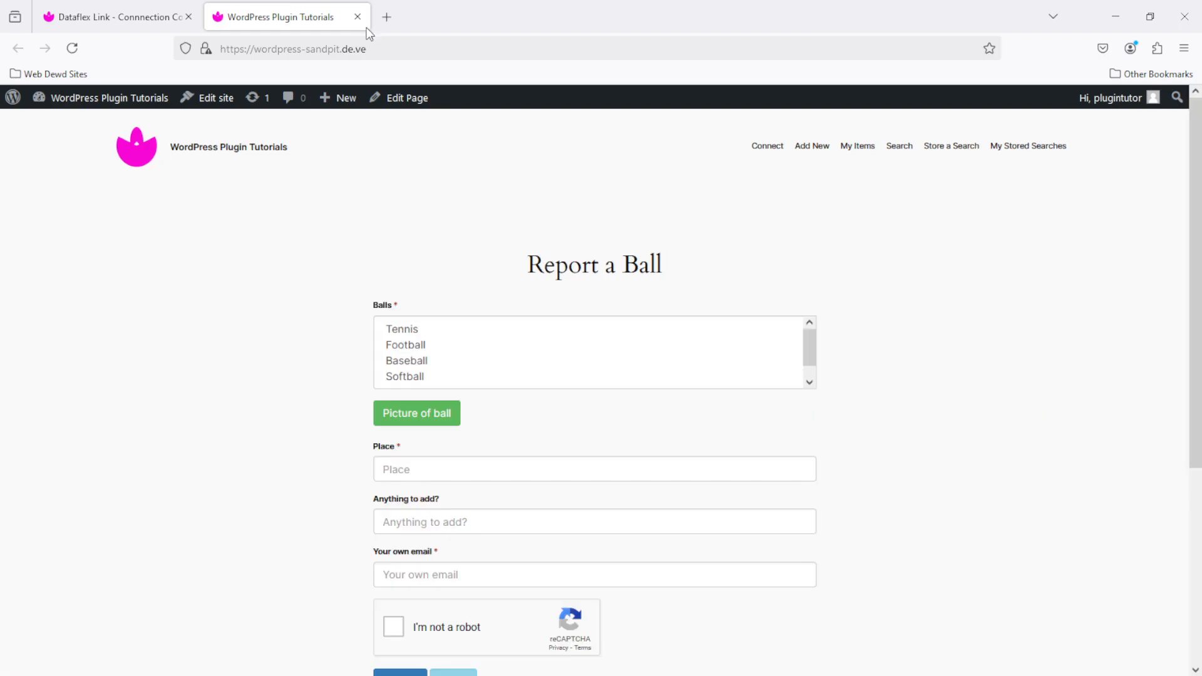
# - On the Search test database page, request a padlock code for an email address
pyautogui.click(902, 145)
pyautogui.click(398, 211)
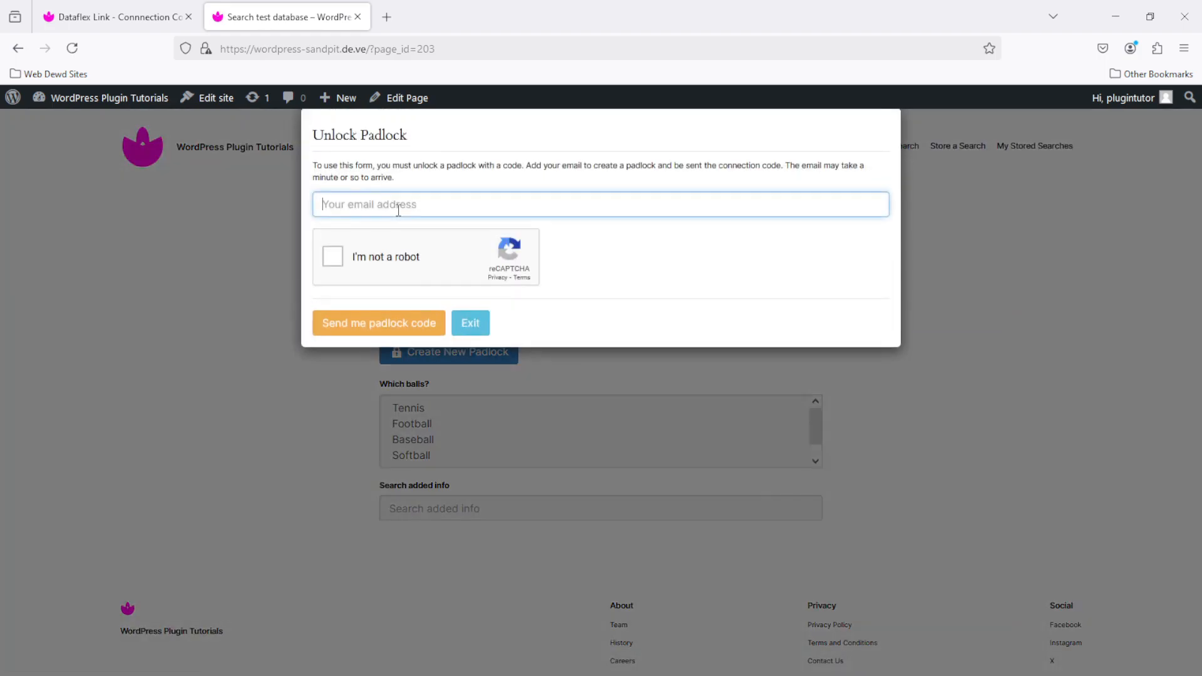
pyautogui.write('dhdth@agreg.asgag')
pyautogui.click(327, 257)
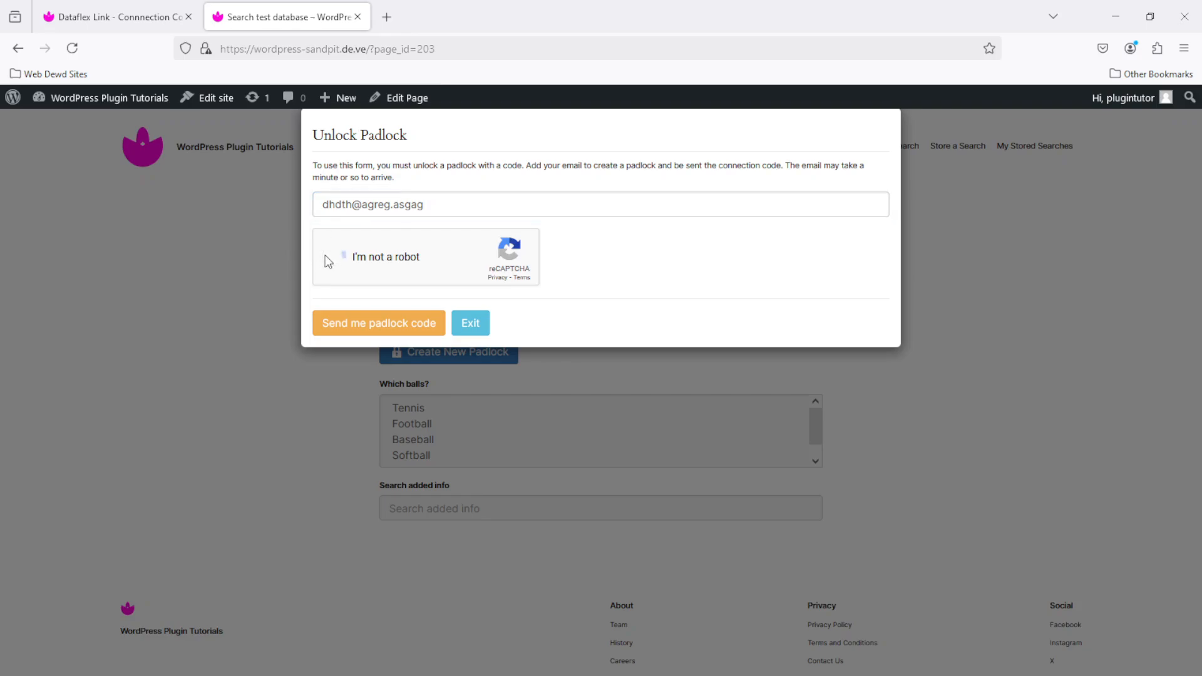
pyautogui.click(382, 325)
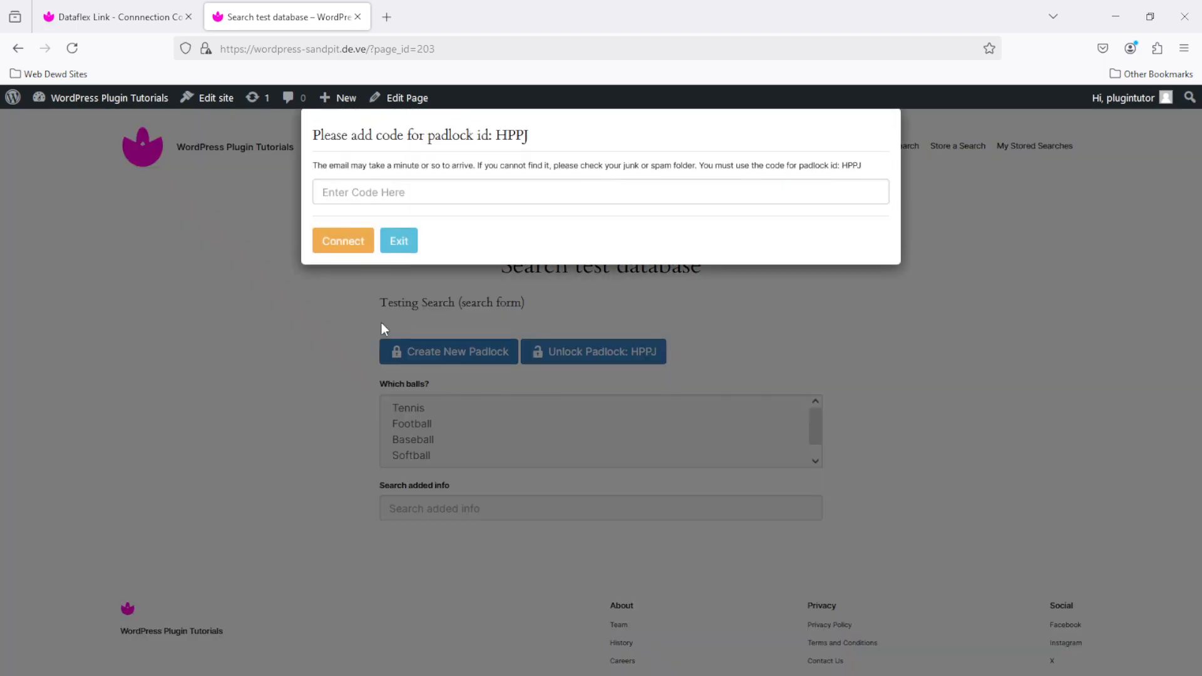
# - Paste the emailed padlock code, connect, and return to the Connection Control tab
pyautogui.click(526, 191)
pyautogui.hotkey('ctrl', 'v')
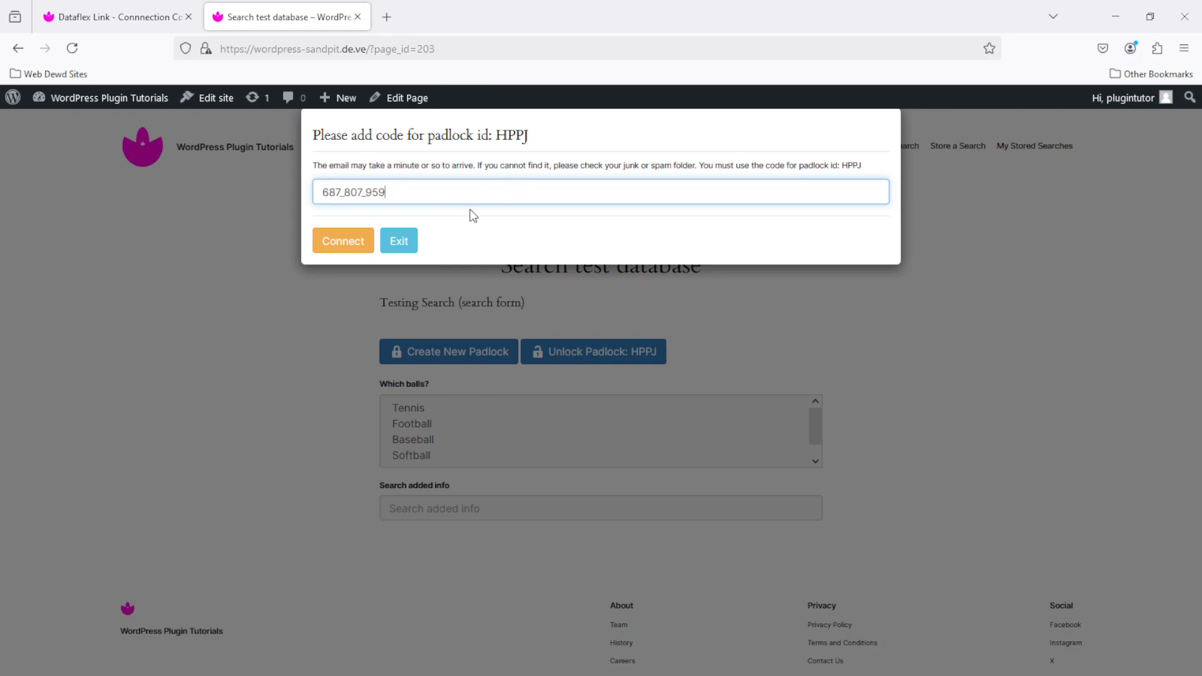
pyautogui.click(338, 245)
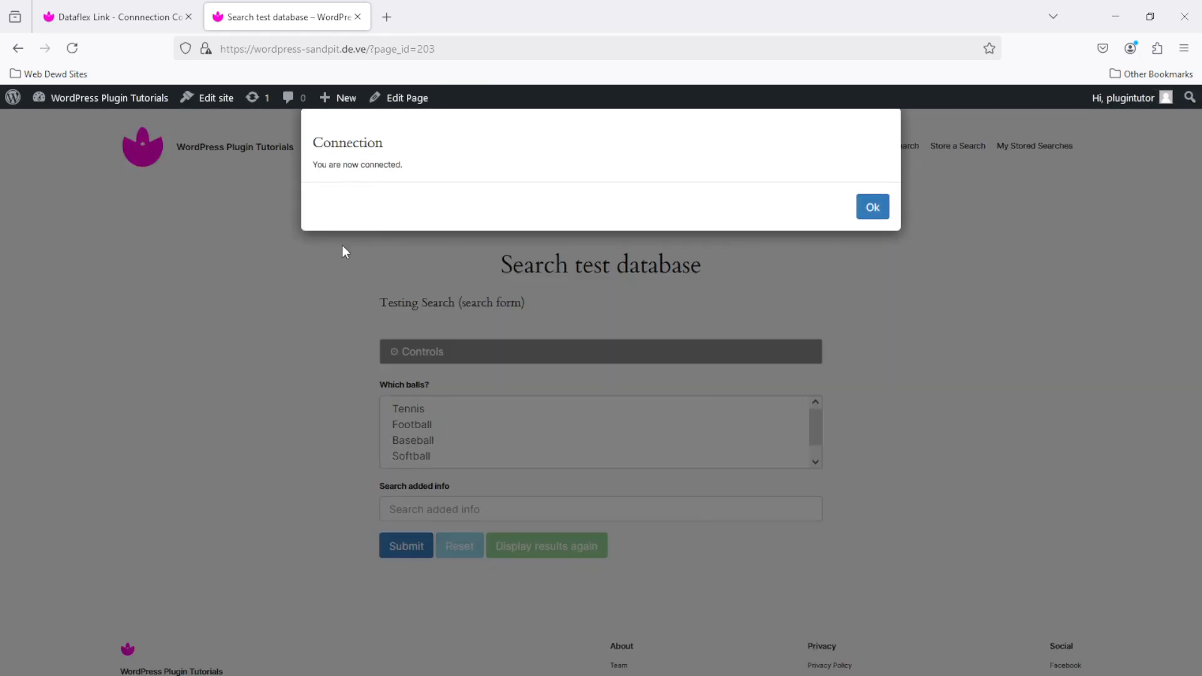
pyautogui.click(874, 207)
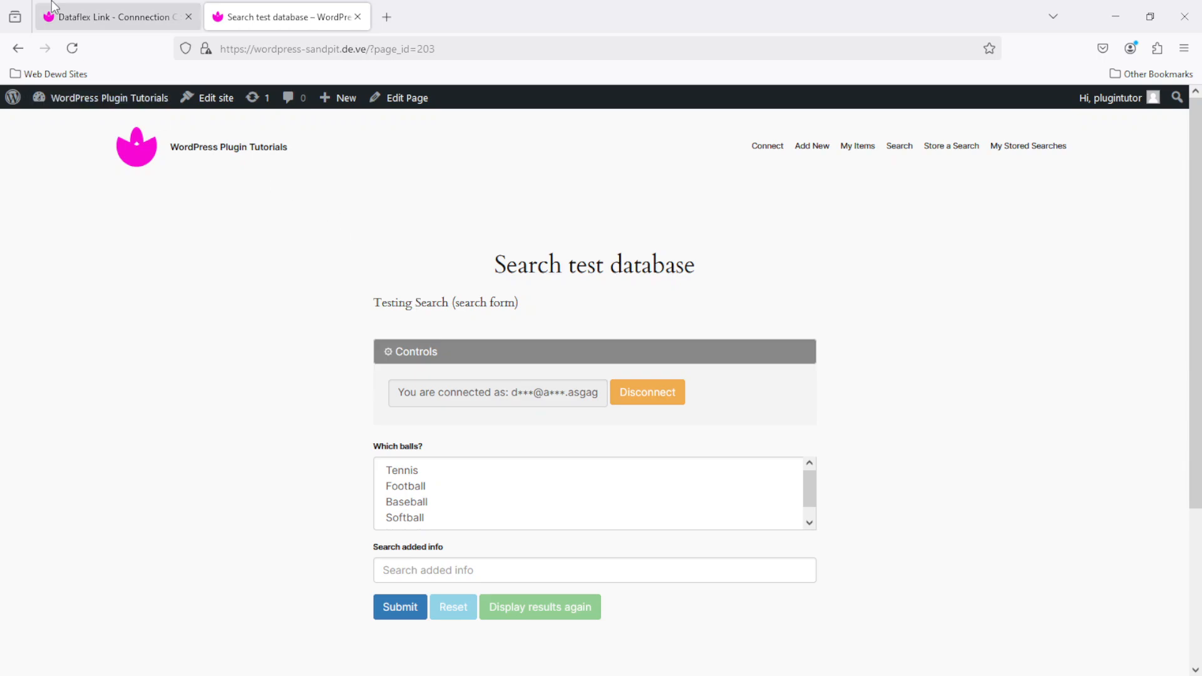
pyautogui.click(96, 5)
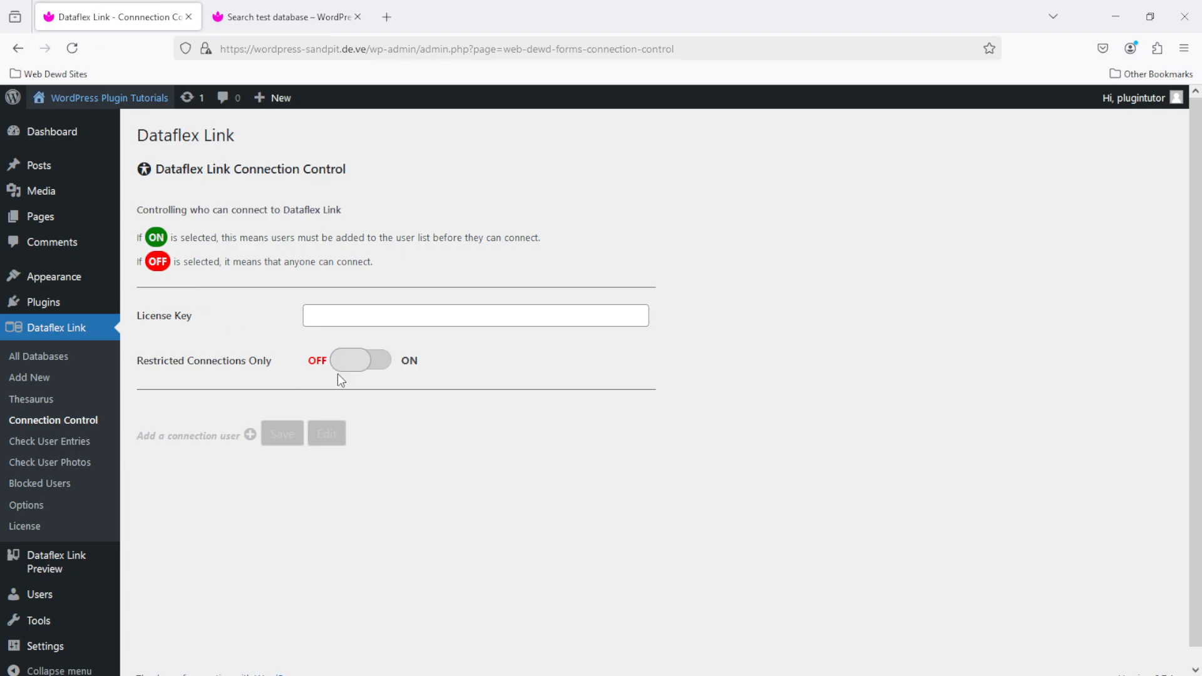
# - After the Restricted Connections toggle demands a license key, copy the key from the License page
pyautogui.click(349, 361)
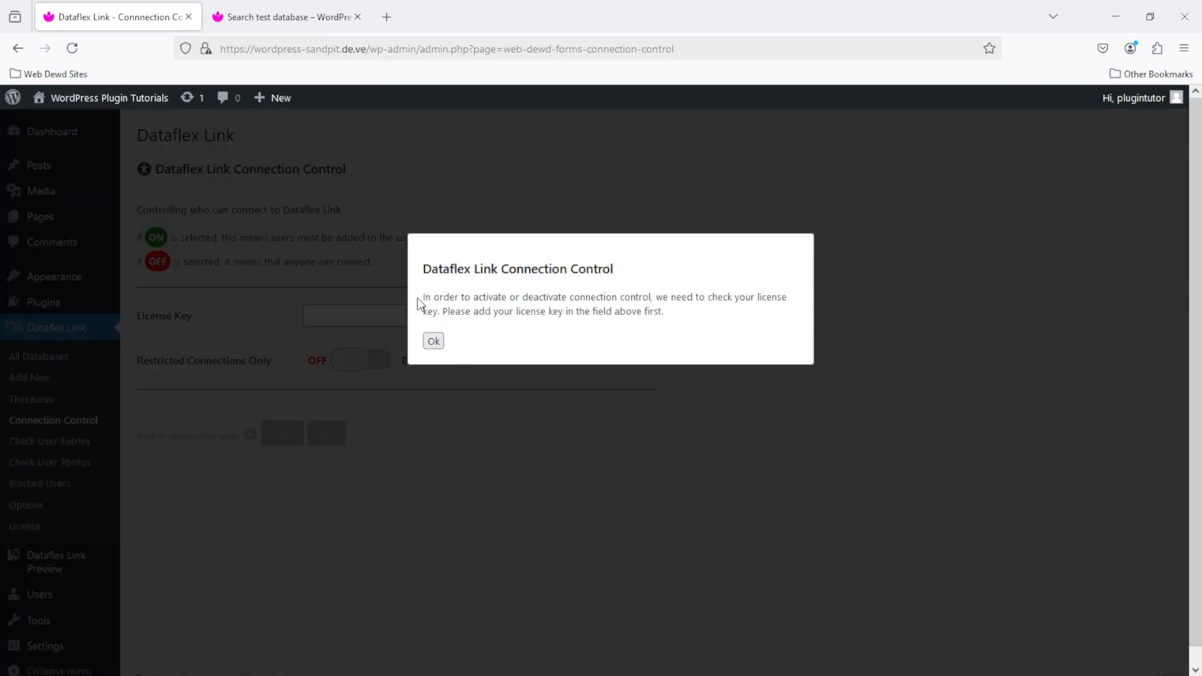
pyautogui.click(433, 341)
pyautogui.click(25, 526)
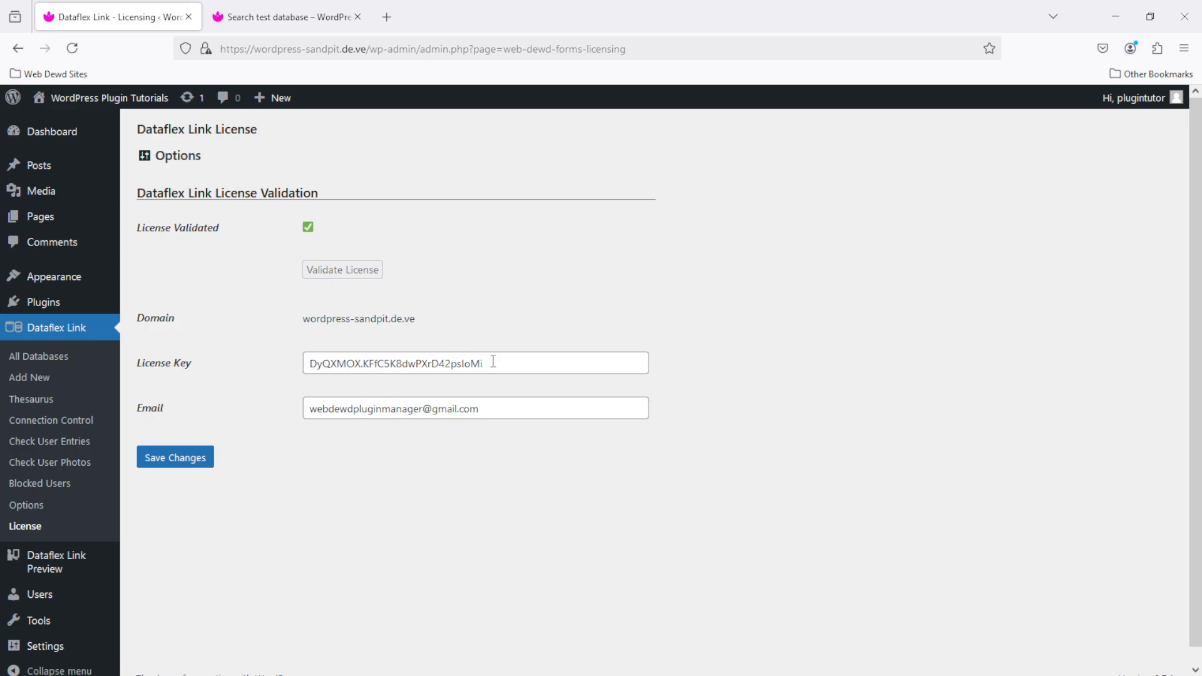
pyautogui.moveTo(493, 363); pyautogui.dragTo(241, 350)
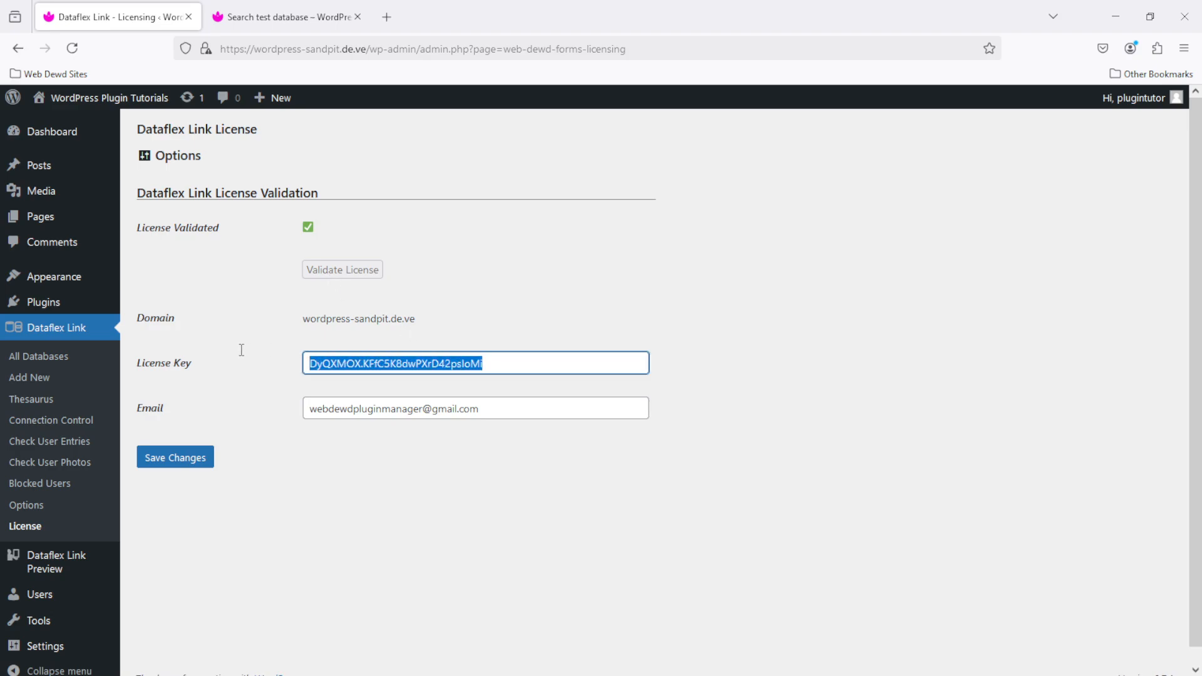
pyautogui.rightClick(333, 362)
pyautogui.click(406, 124)
# - Paste the valid license key into Connection Control and turn on Restricted Connections Only
pyautogui.click(52, 425)
pyautogui.click(388, 319)
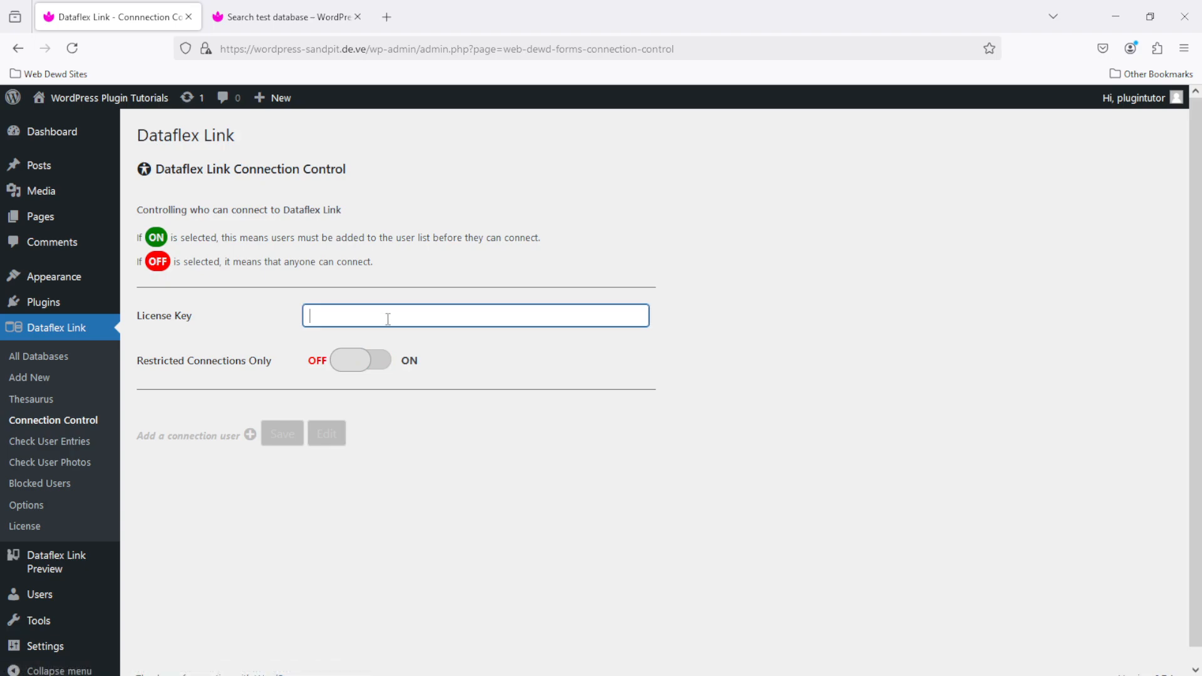
pyautogui.hotkey('ctrl', 'v')
pyautogui.click(352, 361)
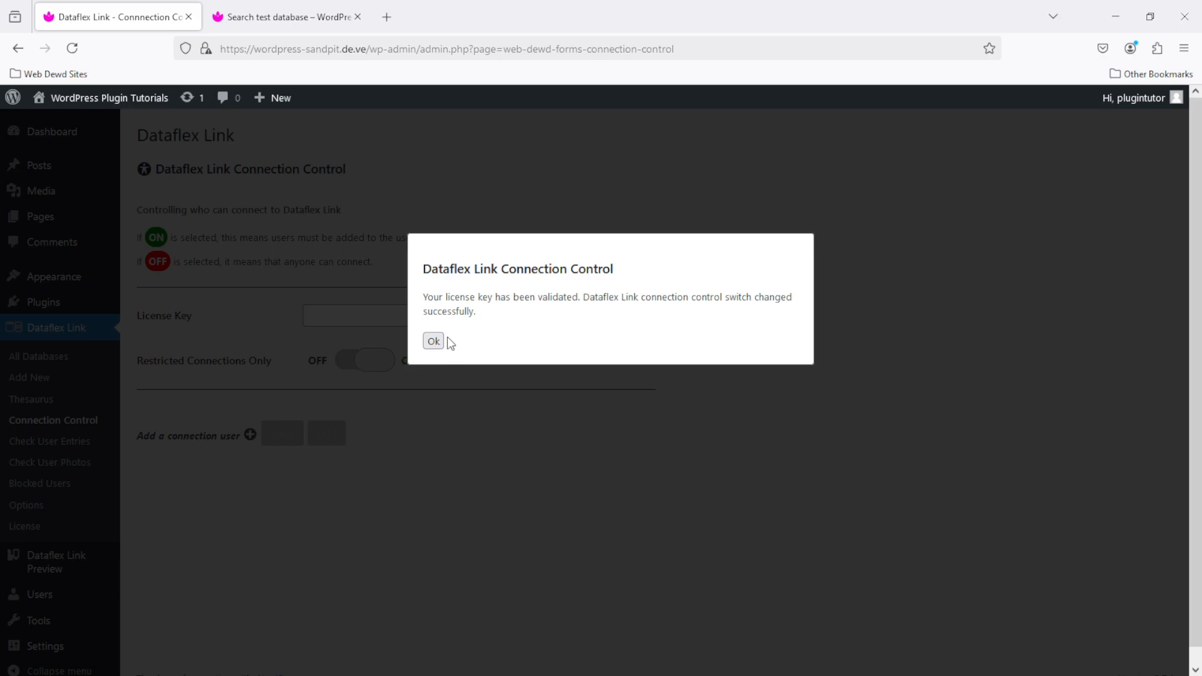
pyautogui.click(433, 341)
# - Try the toggle with the bogus key 'nlnohooi', see it rejected, then view the search page
pyautogui.click(438, 316)
pyautogui.write('nlnohooi')
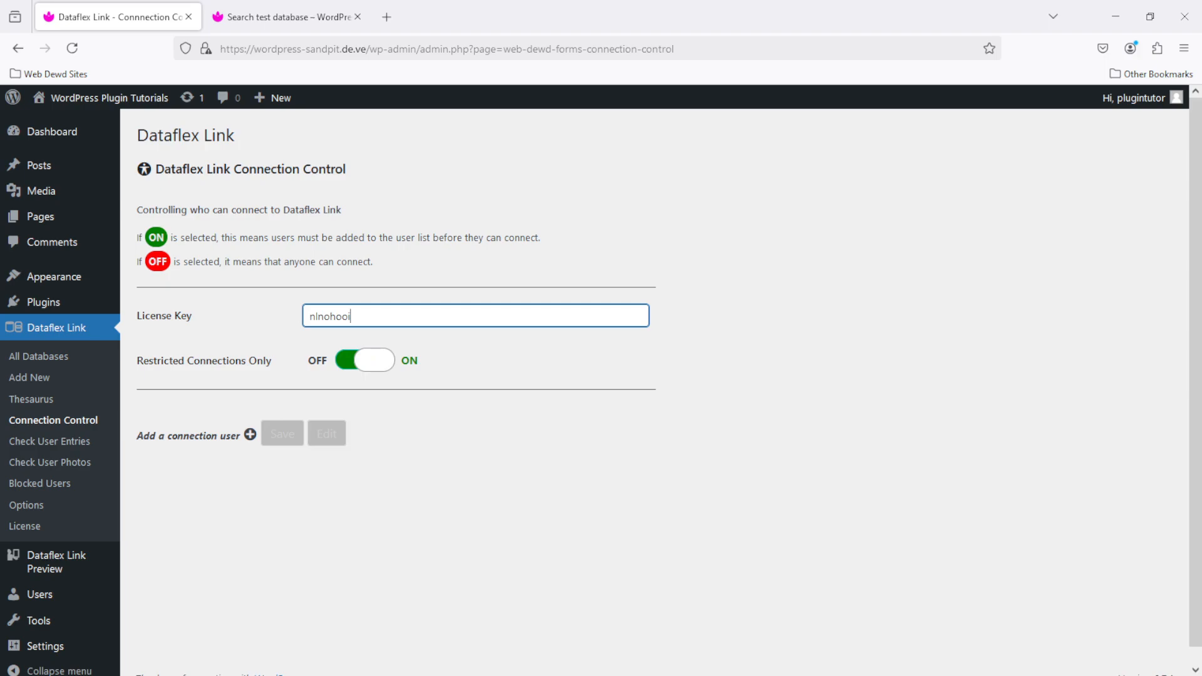
pyautogui.click(369, 363)
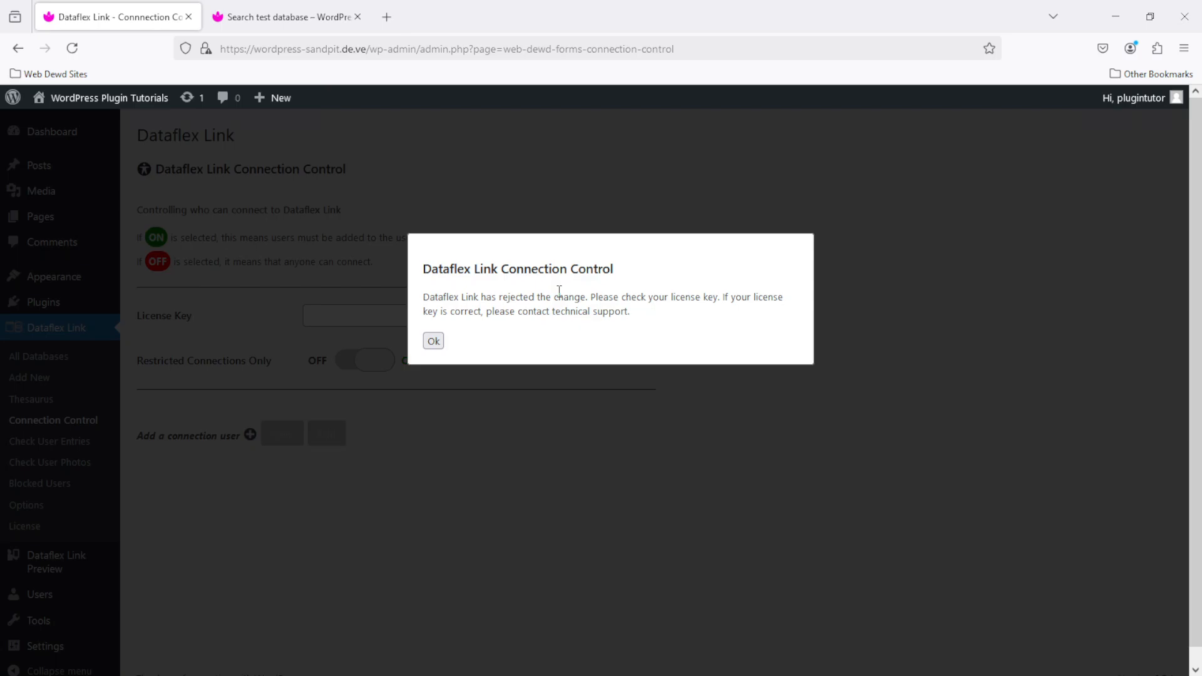
pyautogui.click(434, 342)
pyautogui.click(270, 9)
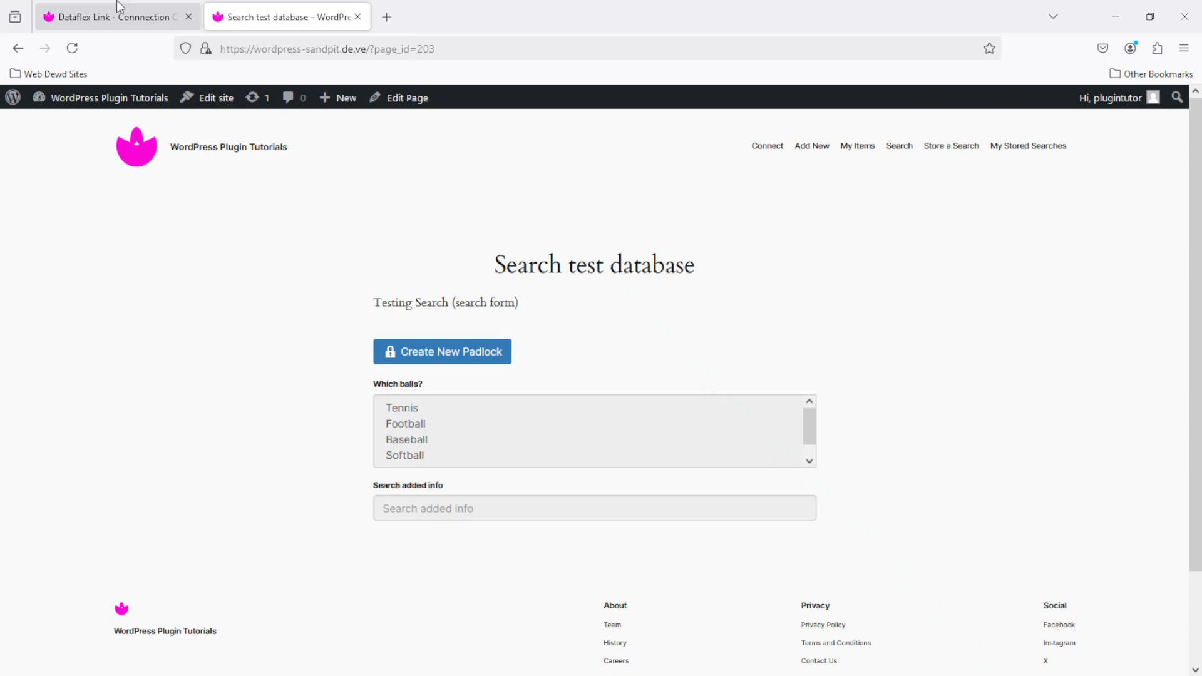
# - Request a new padlock code for an unlisted test email, see it refused, and return to Connection Control
pyautogui.click(92, 2)
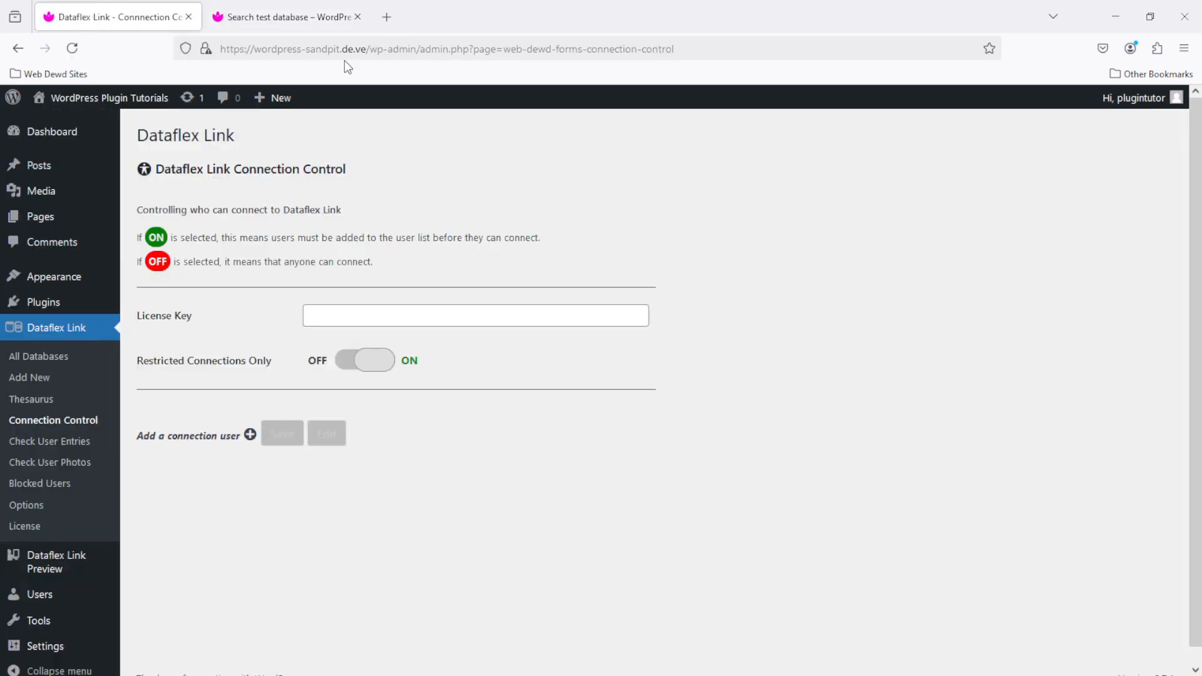
pyautogui.click(282, 13)
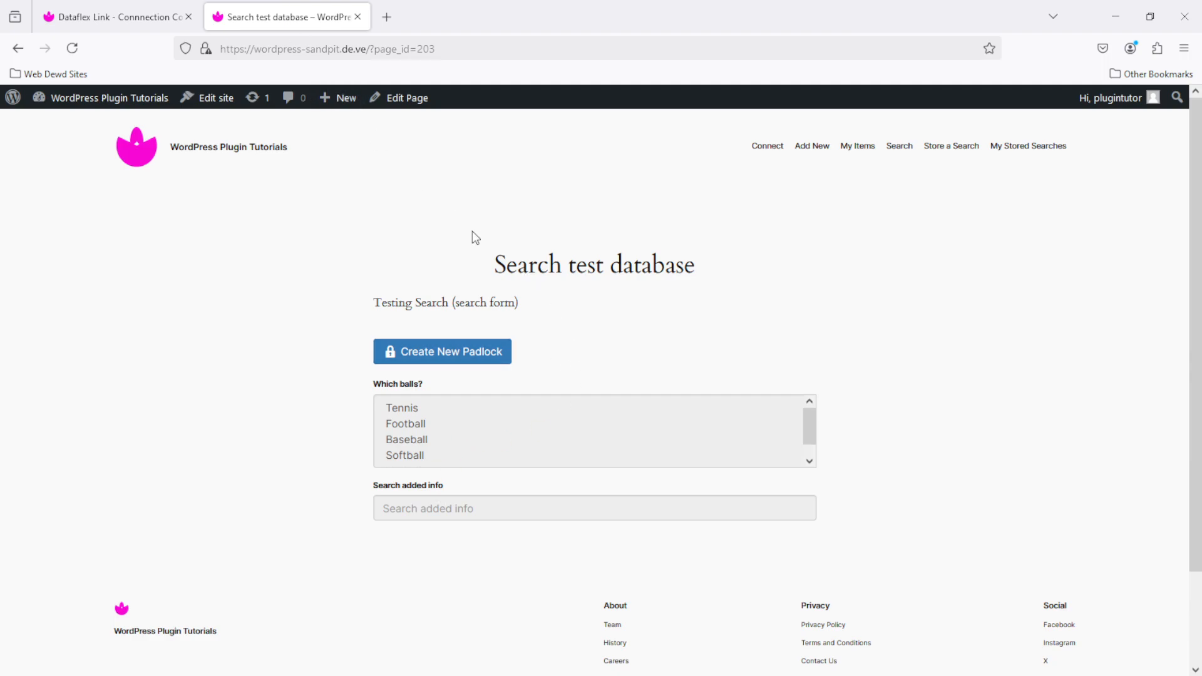
pyautogui.click(449, 355)
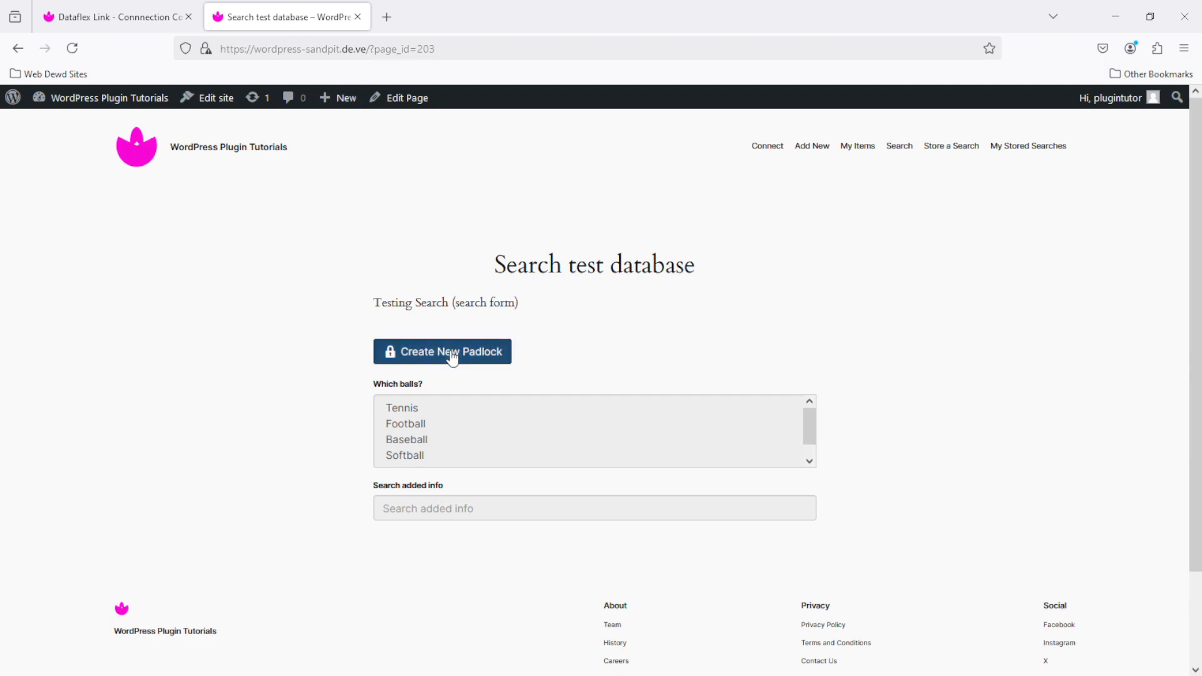
pyautogui.click(453, 207)
pyautogui.write('te')
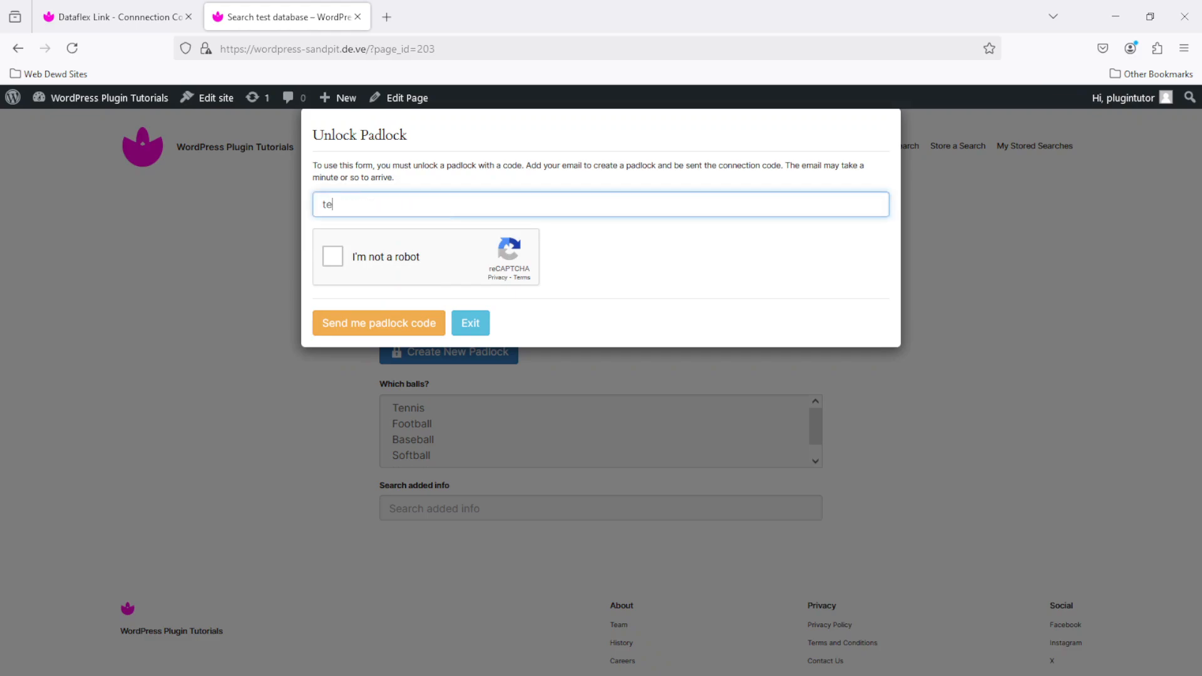
pyautogui.write('st@test.com')
pyautogui.click(334, 256)
pyautogui.click(333, 255)
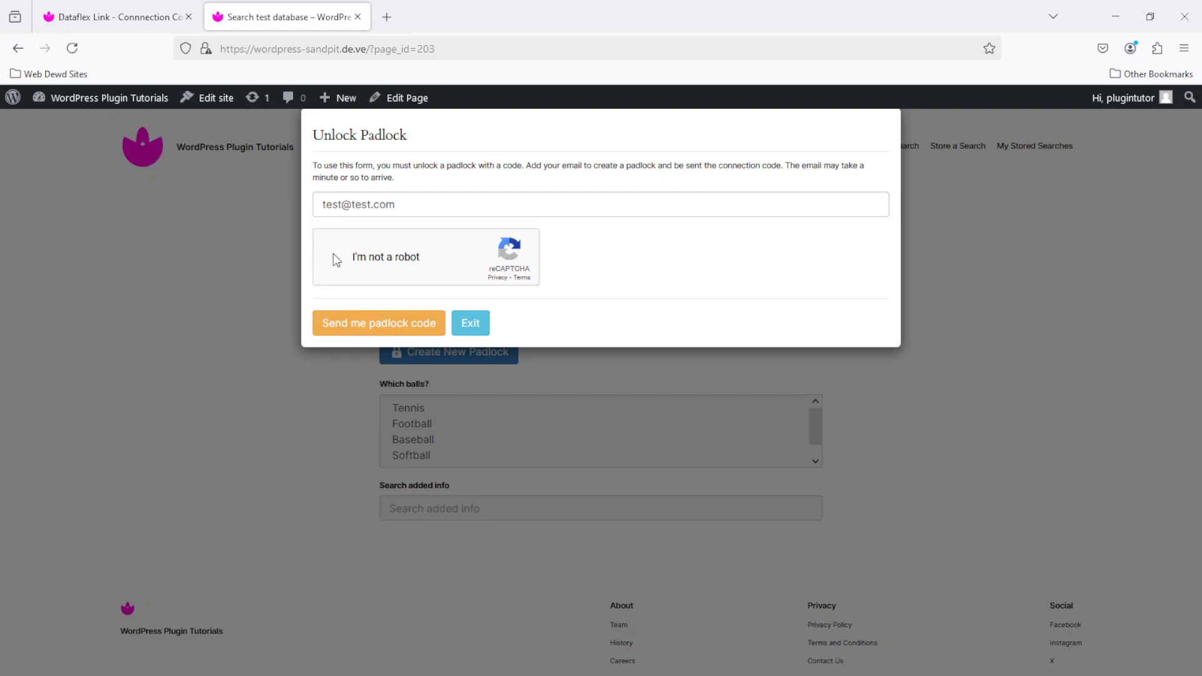
pyautogui.click(409, 331)
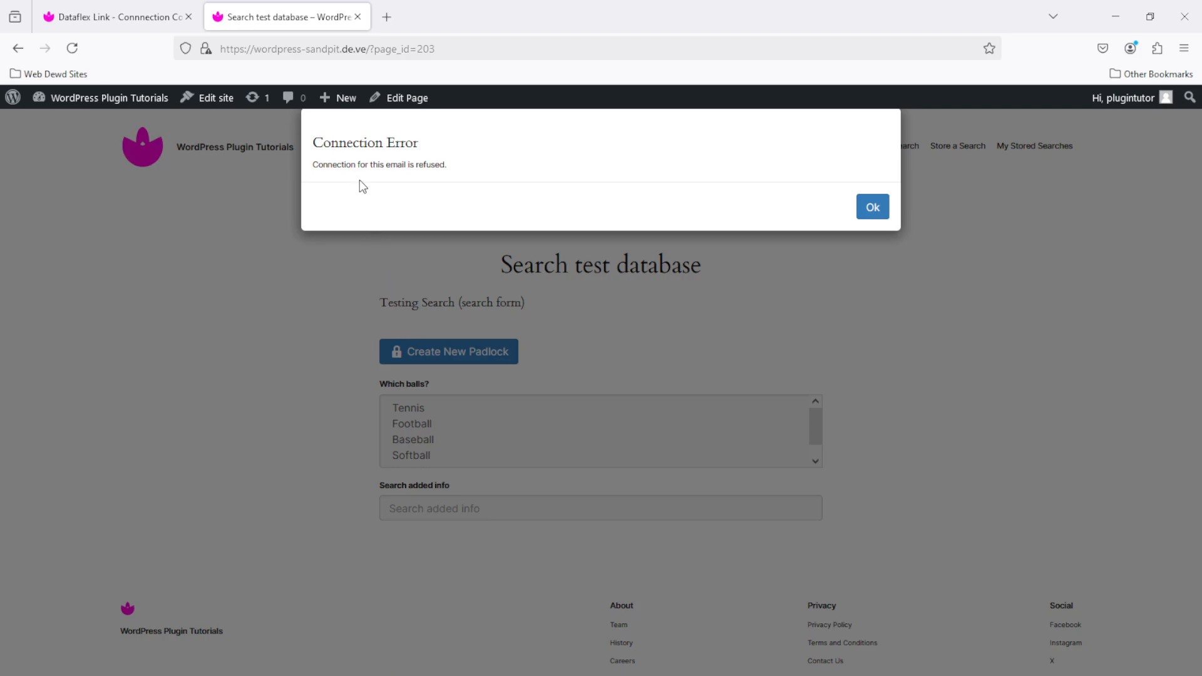
pyautogui.click(873, 207)
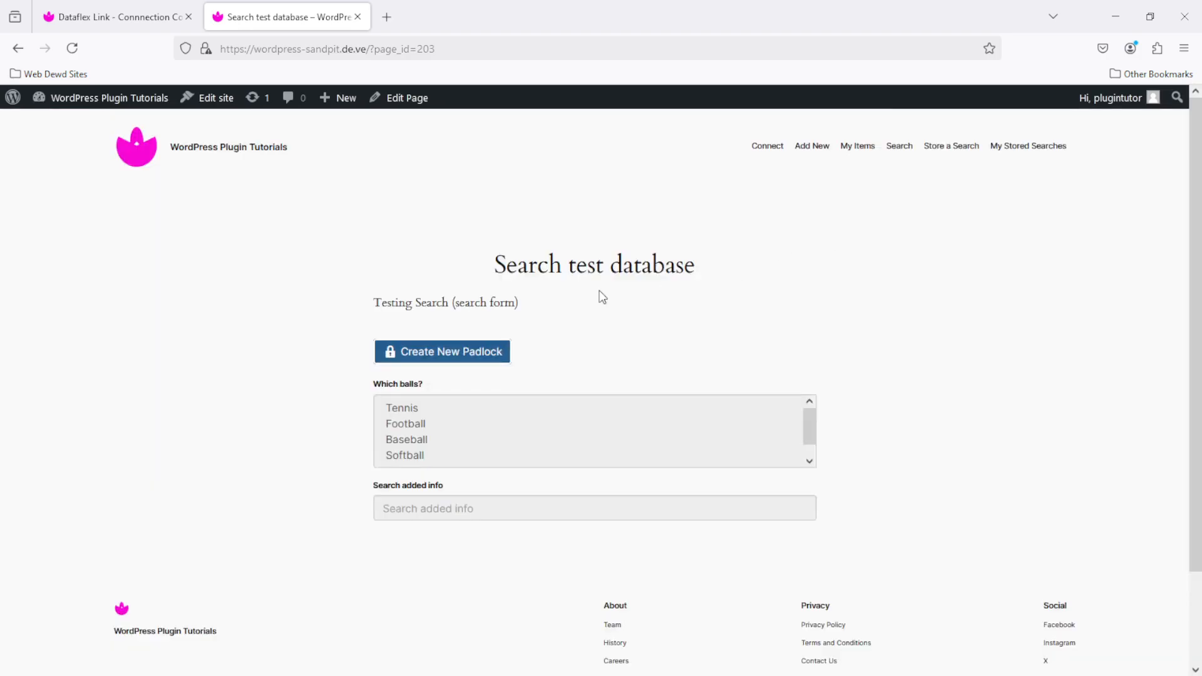
pyautogui.click(84, 14)
# - Add a connection user named Test with the test email address and save the list
pyautogui.click(250, 434)
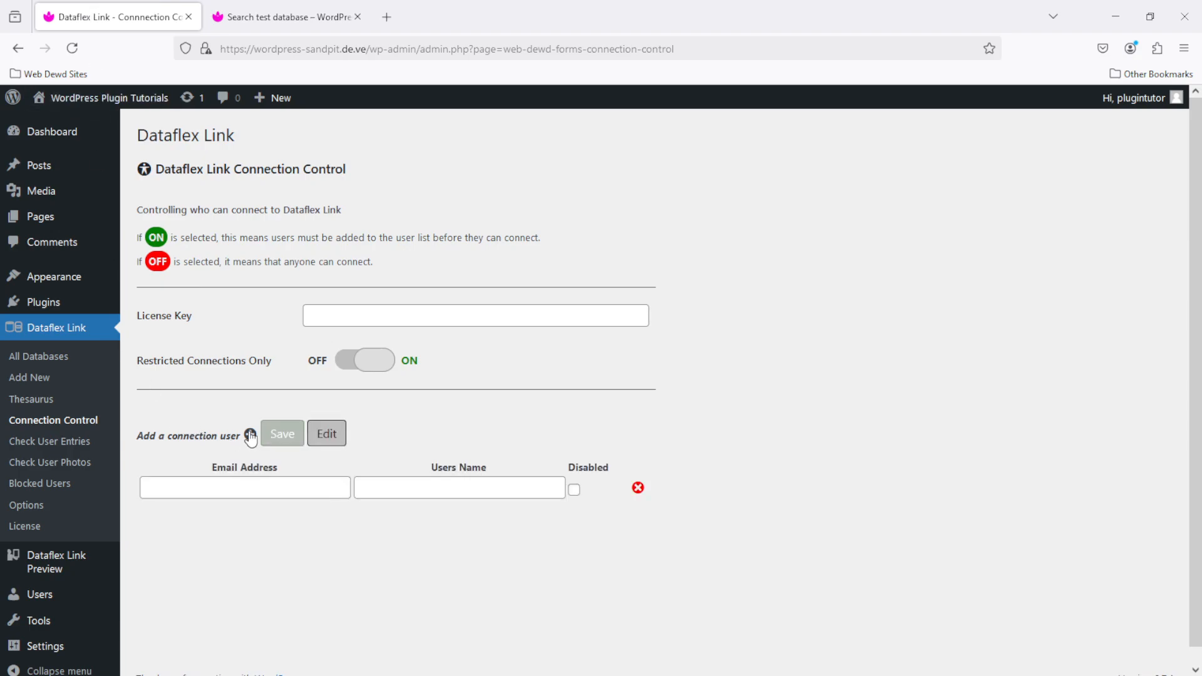
pyautogui.click(274, 485)
pyautogui.write('test@test.com')
pyautogui.click(462, 480)
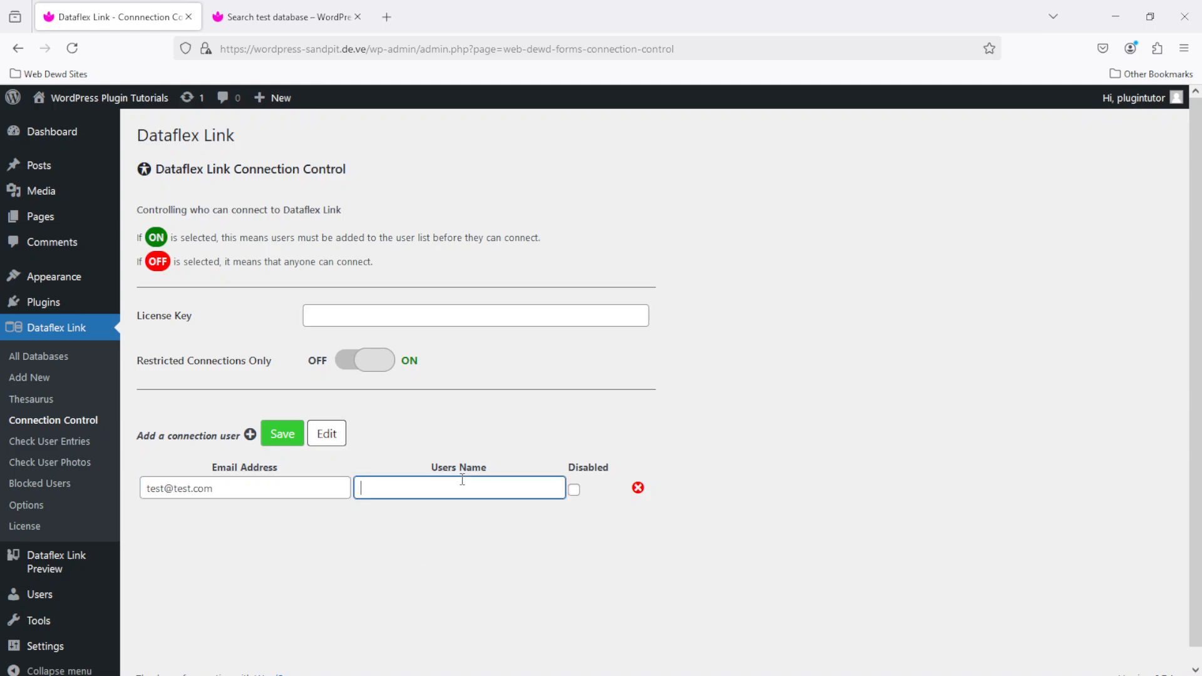
pyautogui.write('Test')
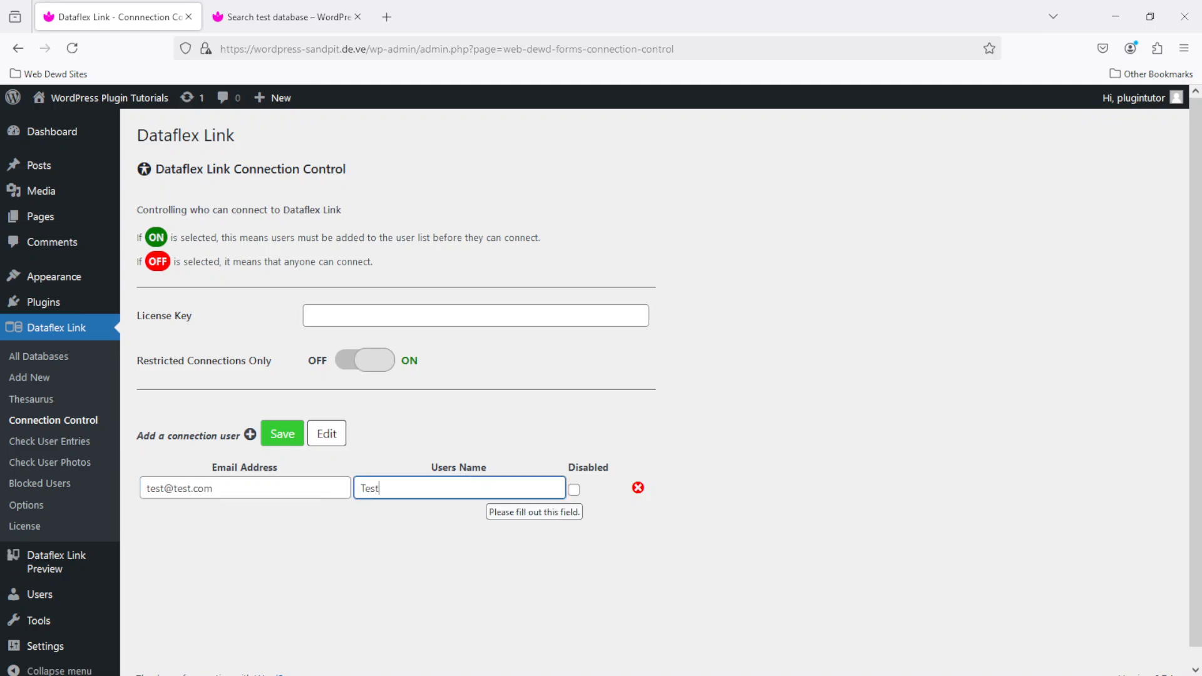
pyautogui.click(280, 433)
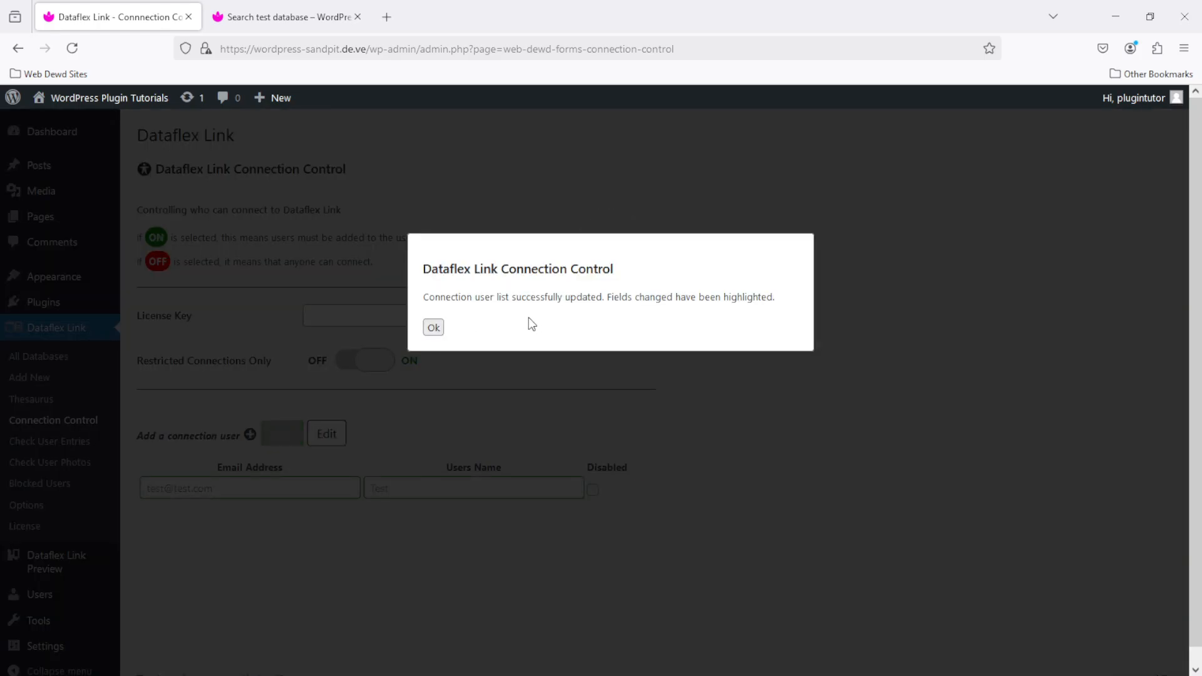
# - Start a new padlock request on the Search test database page
pyautogui.click(436, 328)
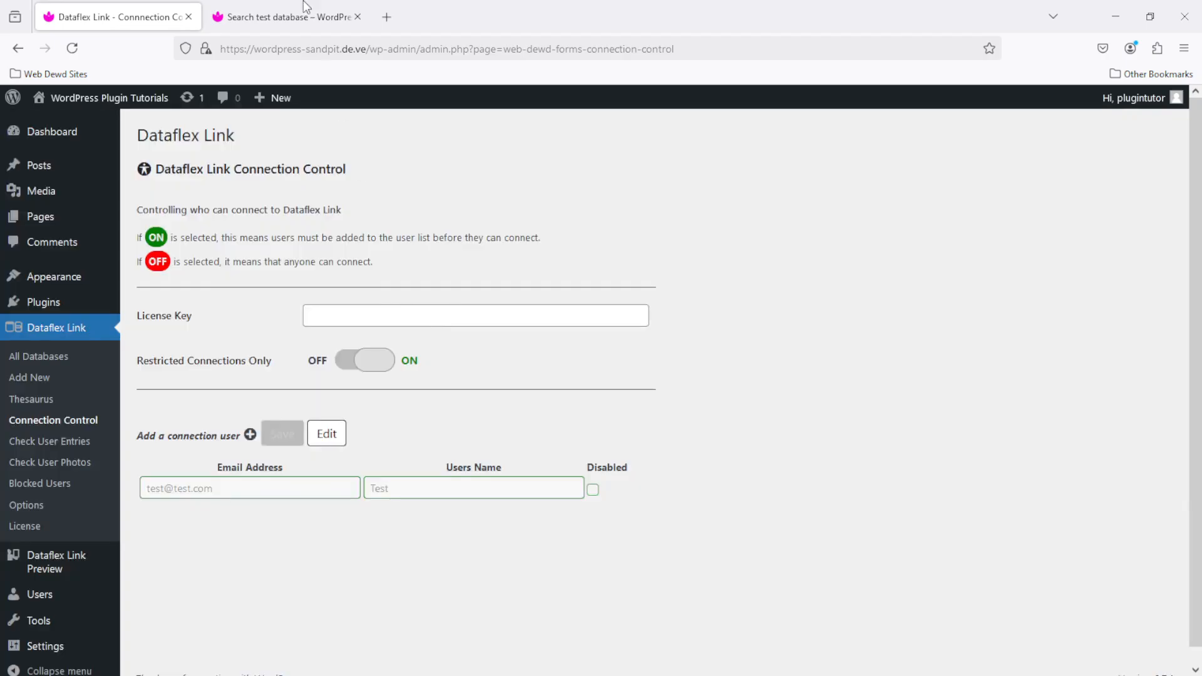
pyautogui.click(276, 17)
pyautogui.click(468, 353)
# - Request a padlock code for an unlisted email and dismiss the refusal
pyautogui.write('srgarsg@asrg.grag')
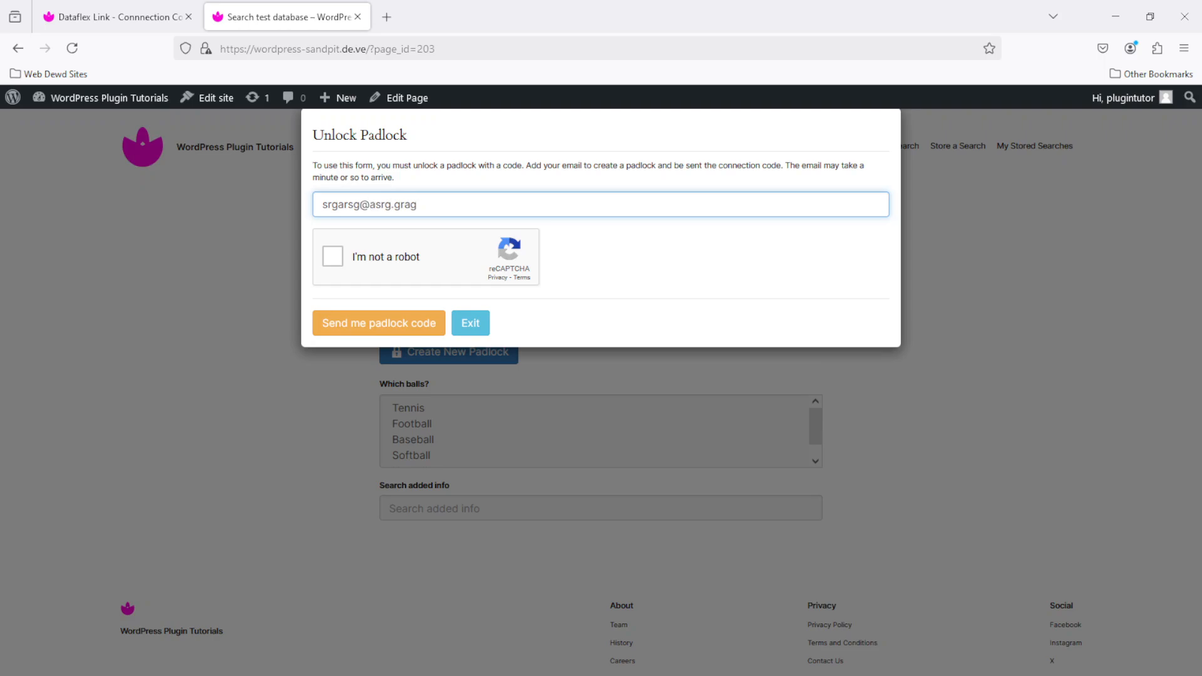
pyautogui.click(325, 258)
pyautogui.click(378, 325)
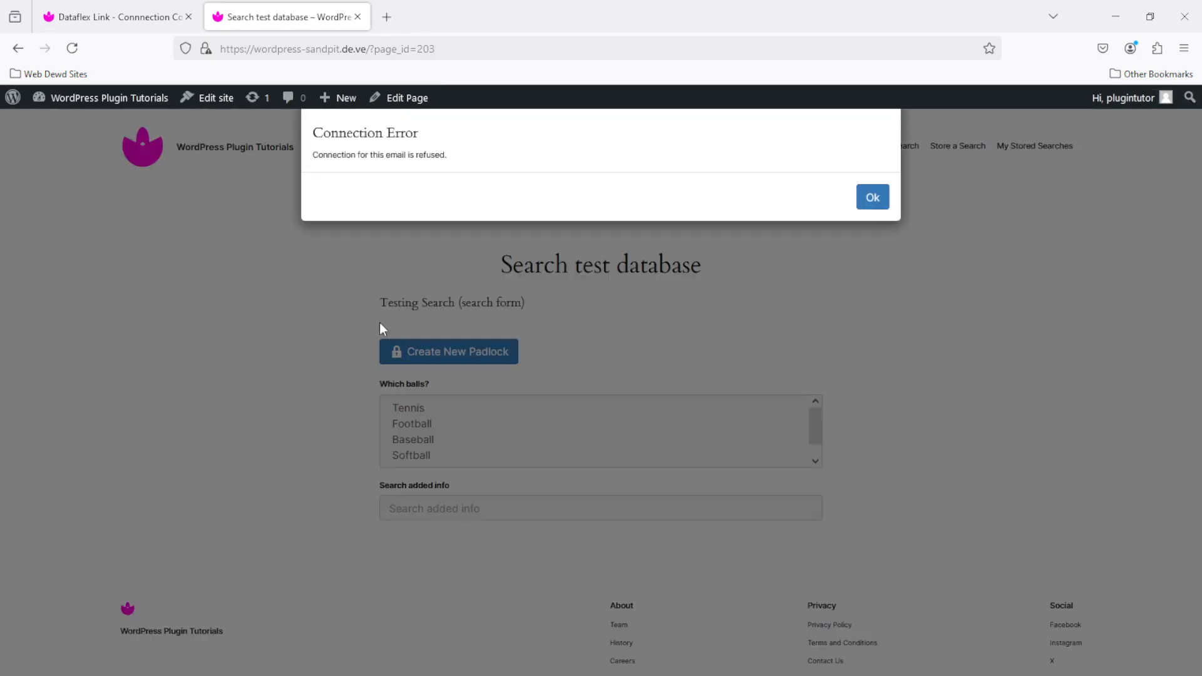
pyautogui.press('Return')
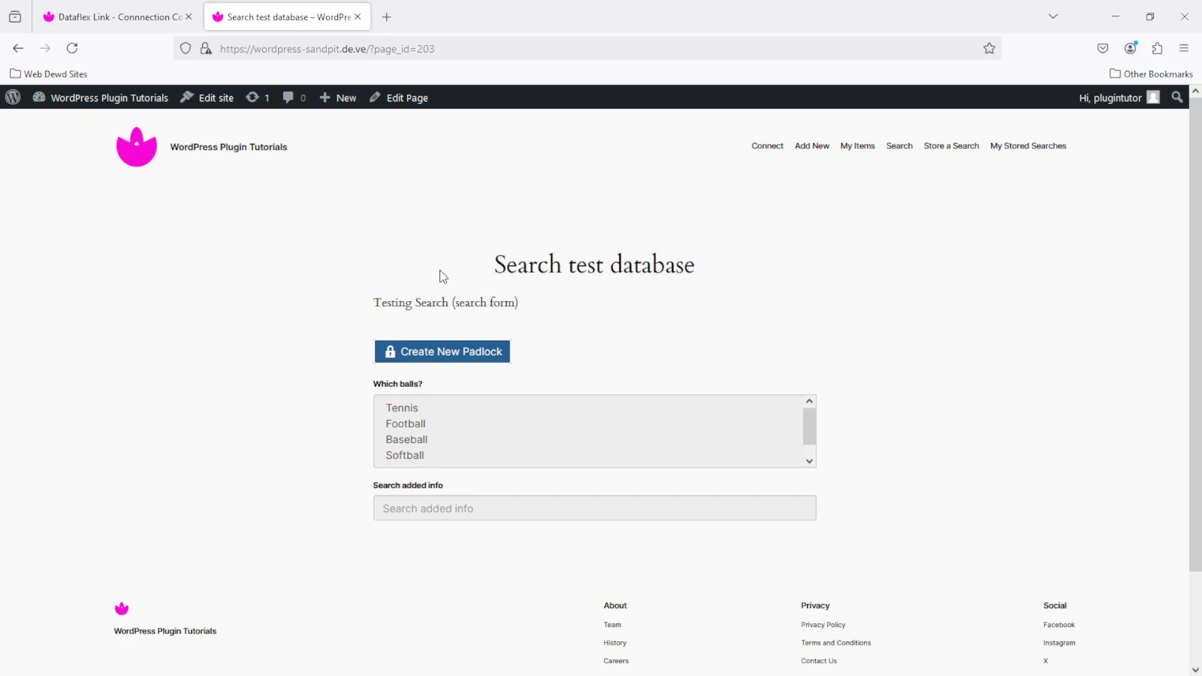
# - Request a padlock code for the listed test email, paste it, and connect
pyautogui.click(448, 354)
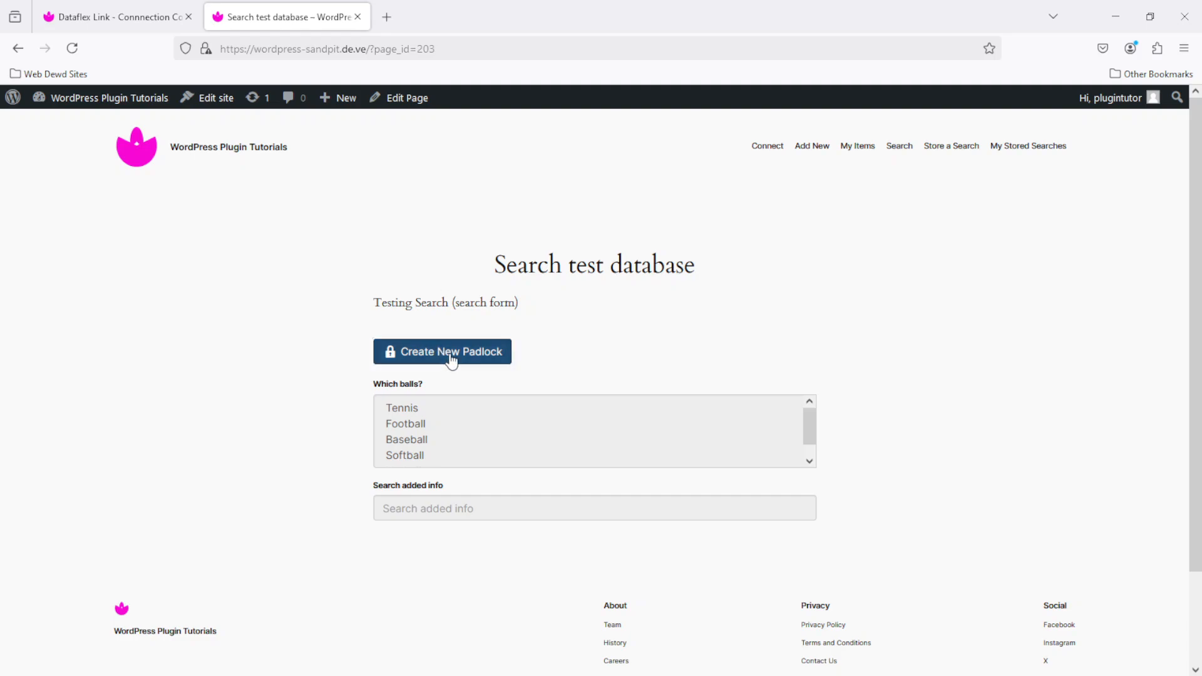
pyautogui.click(432, 205)
pyautogui.write('test@test.com')
pyautogui.click(334, 257)
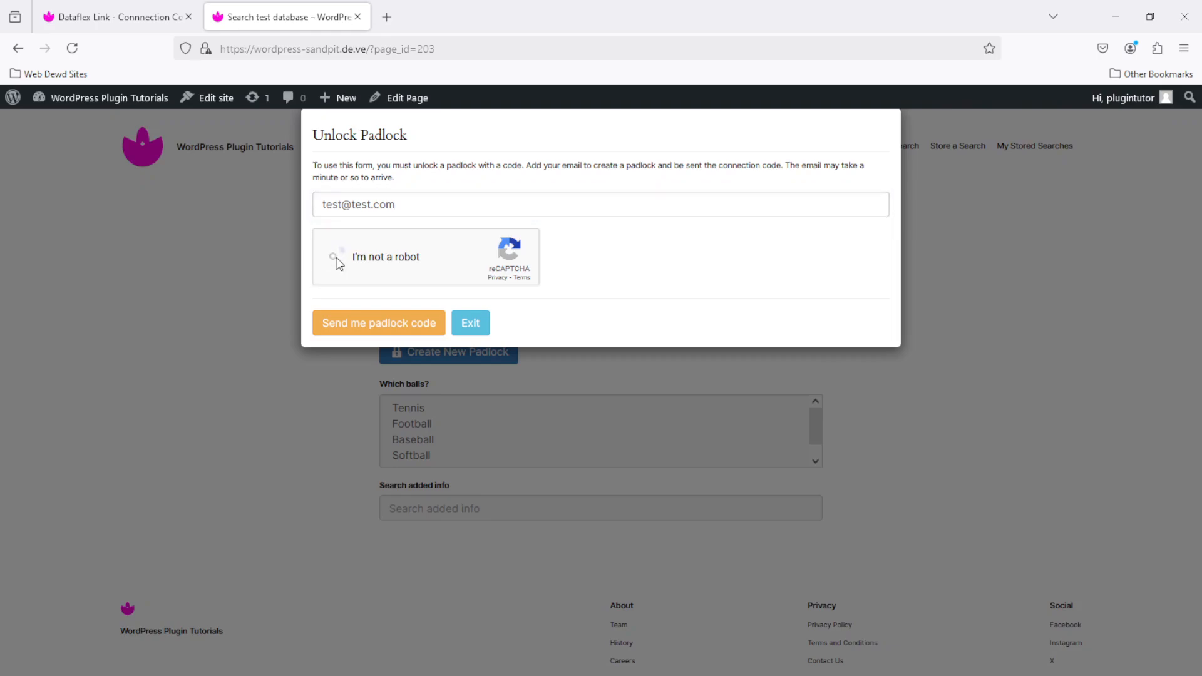
pyautogui.click(376, 324)
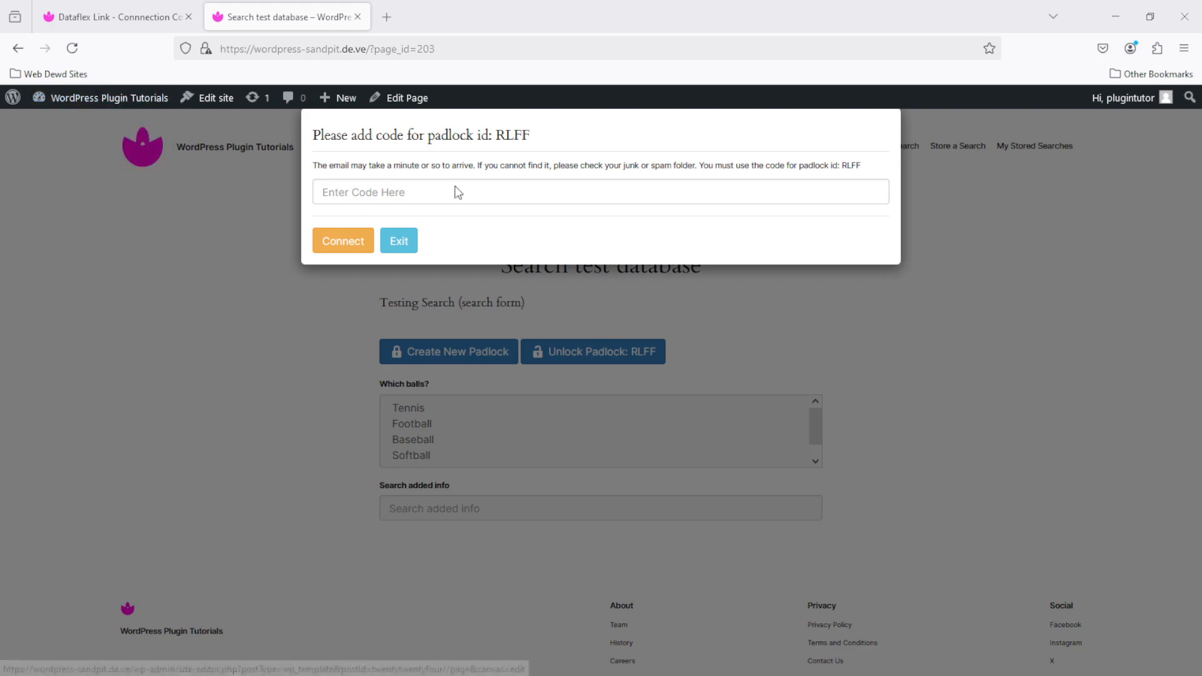
pyautogui.click(419, 201)
pyautogui.hotkey('ctrl', 'v')
pyautogui.click(332, 250)
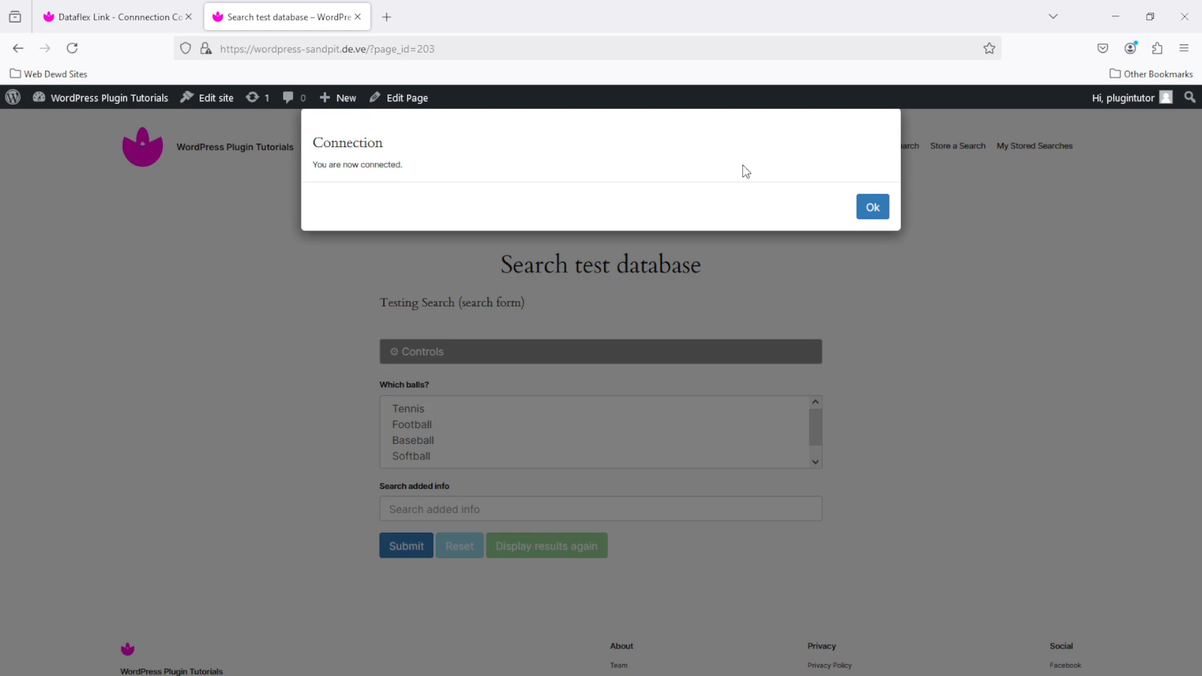
pyautogui.click(870, 208)
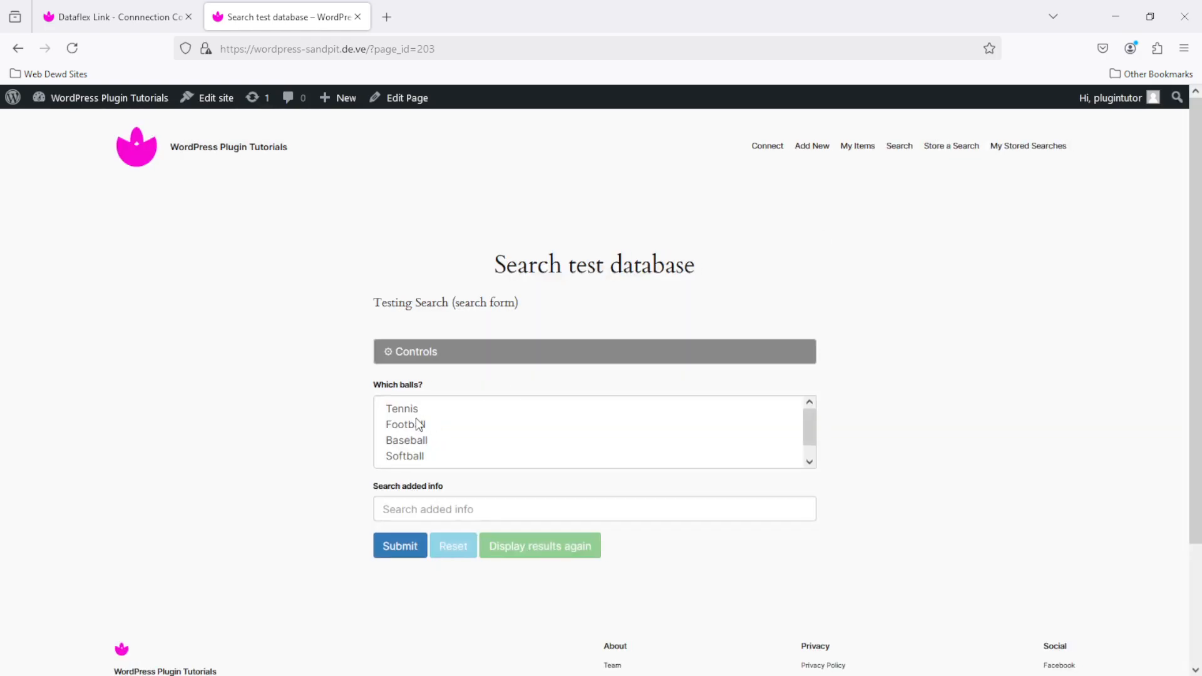
# - Search for Tennis balls, close the nine results, and return to Connection Control
pyautogui.click(421, 404)
pyautogui.click(442, 407)
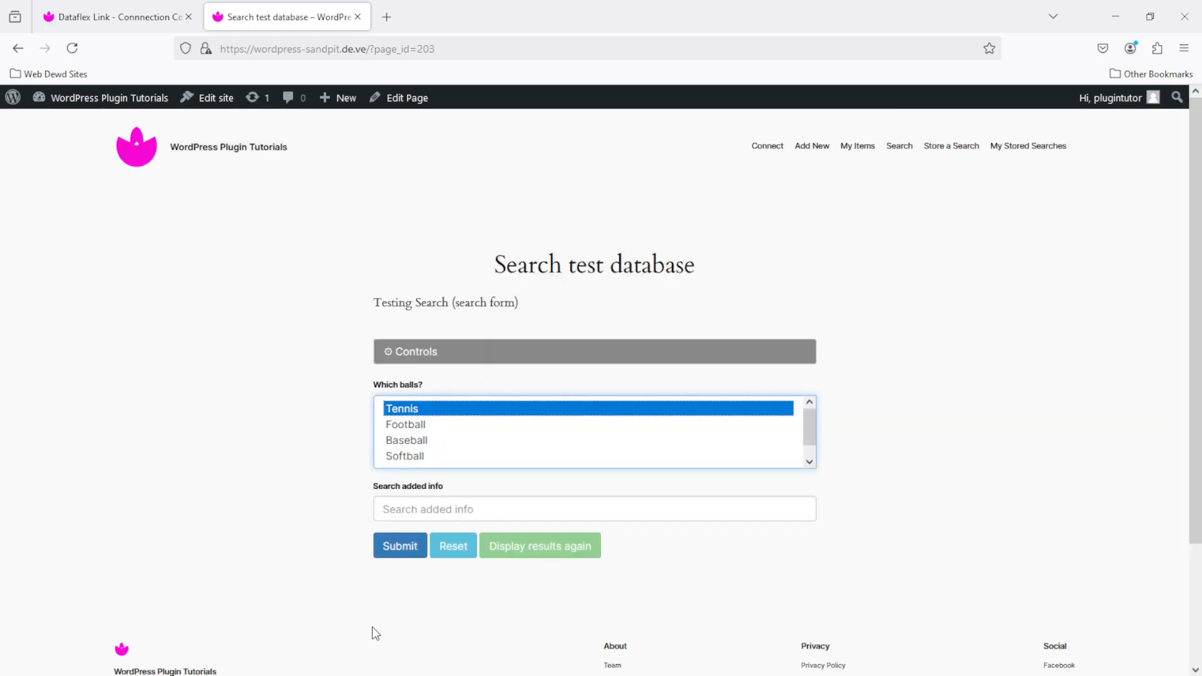
pyautogui.click(397, 544)
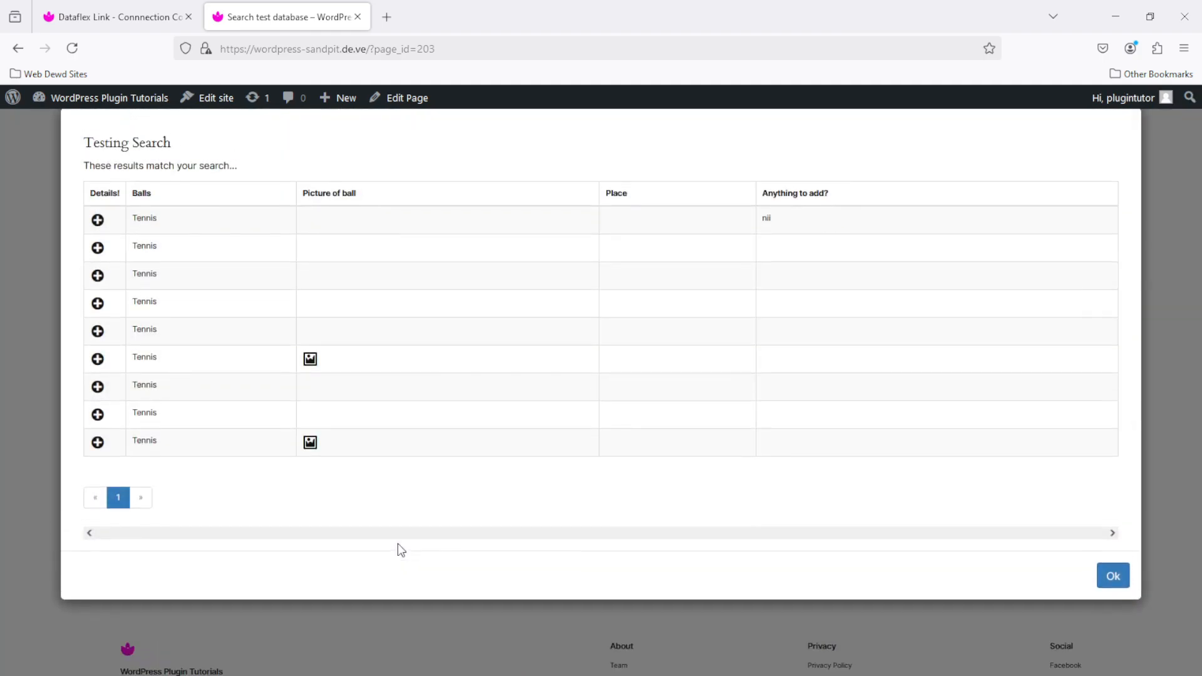
pyautogui.click(1114, 577)
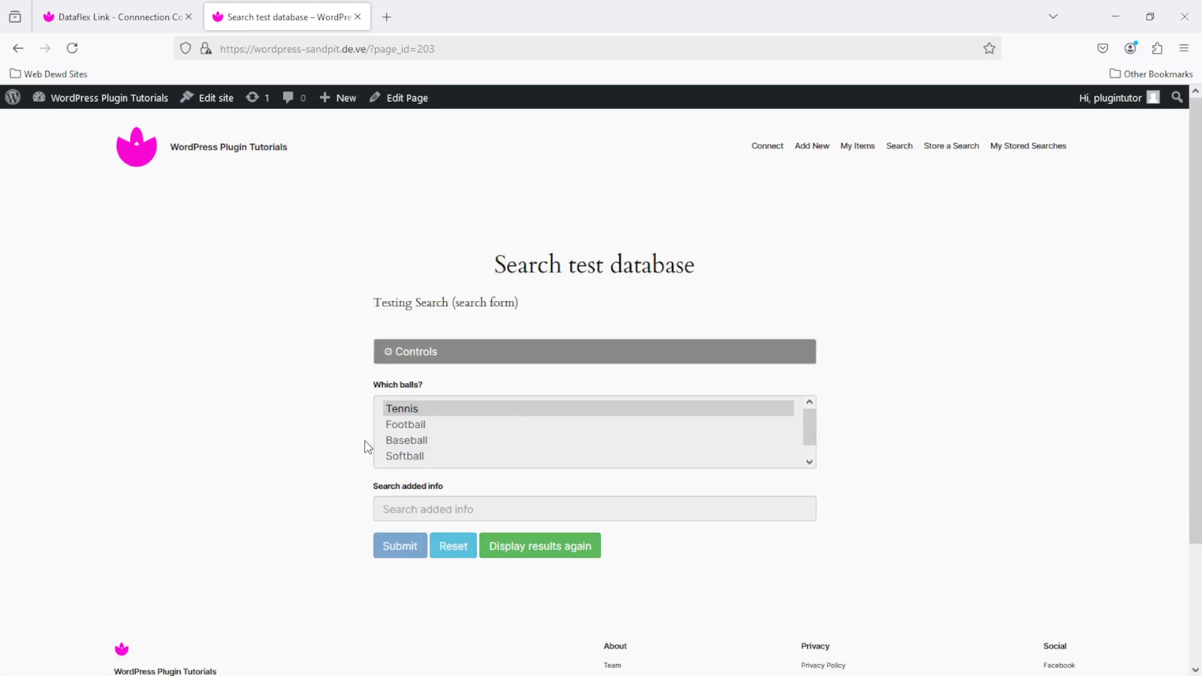
pyautogui.click(128, 17)
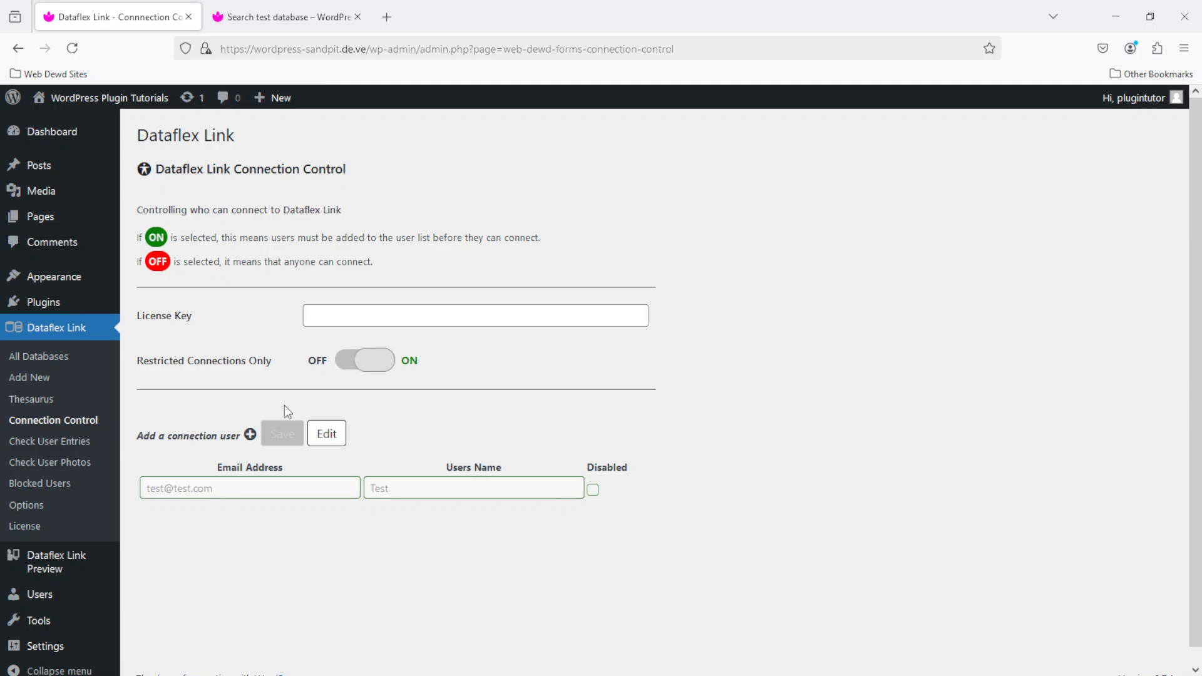
# - Go to the site's Report a Ball page and copy its URL
pyautogui.click(292, 5)
pyautogui.click(813, 146)
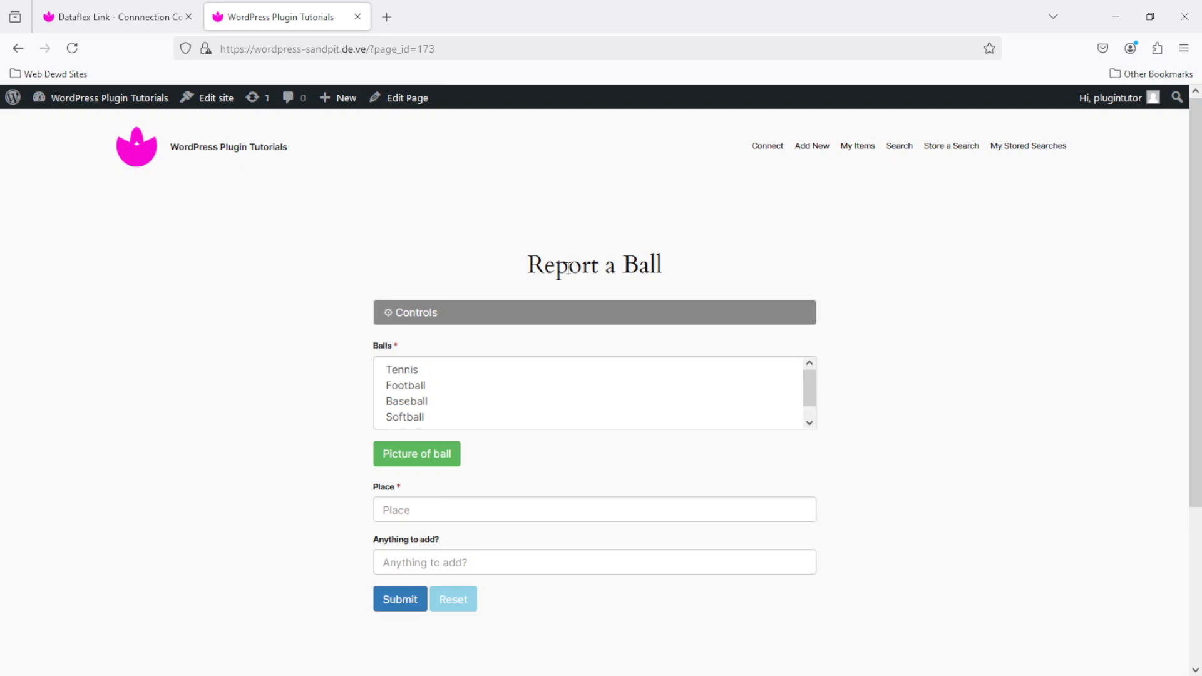
pyautogui.click(313, 47)
pyautogui.rightClick(310, 42)
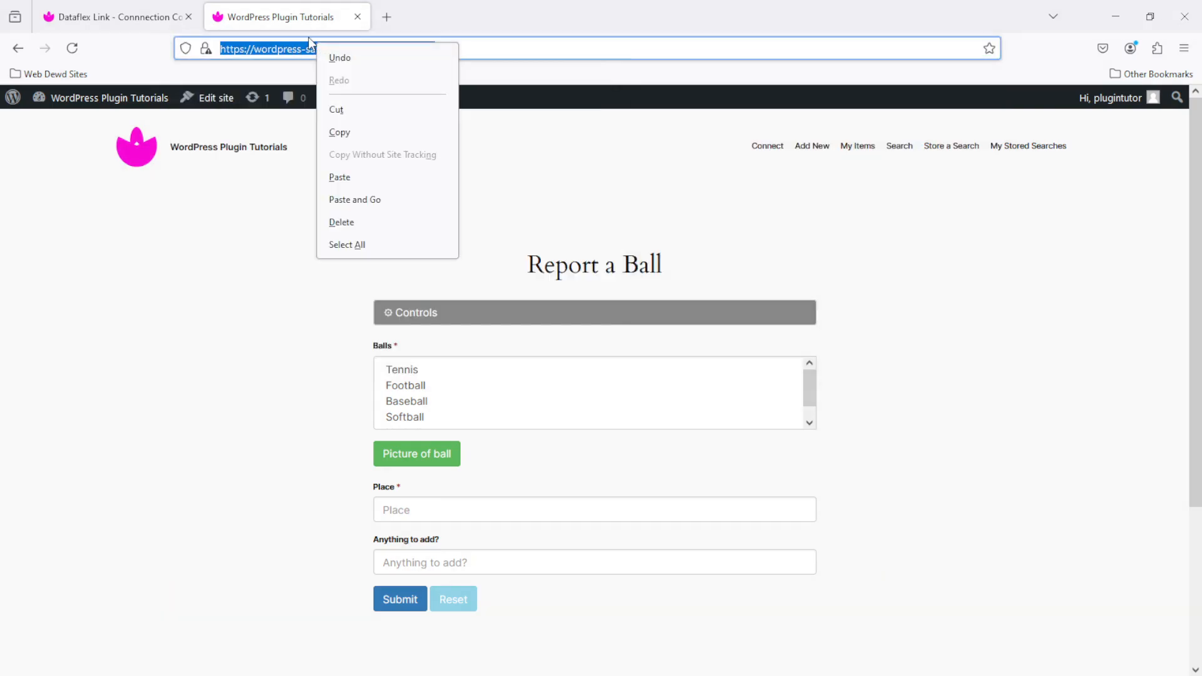
pyautogui.click(368, 134)
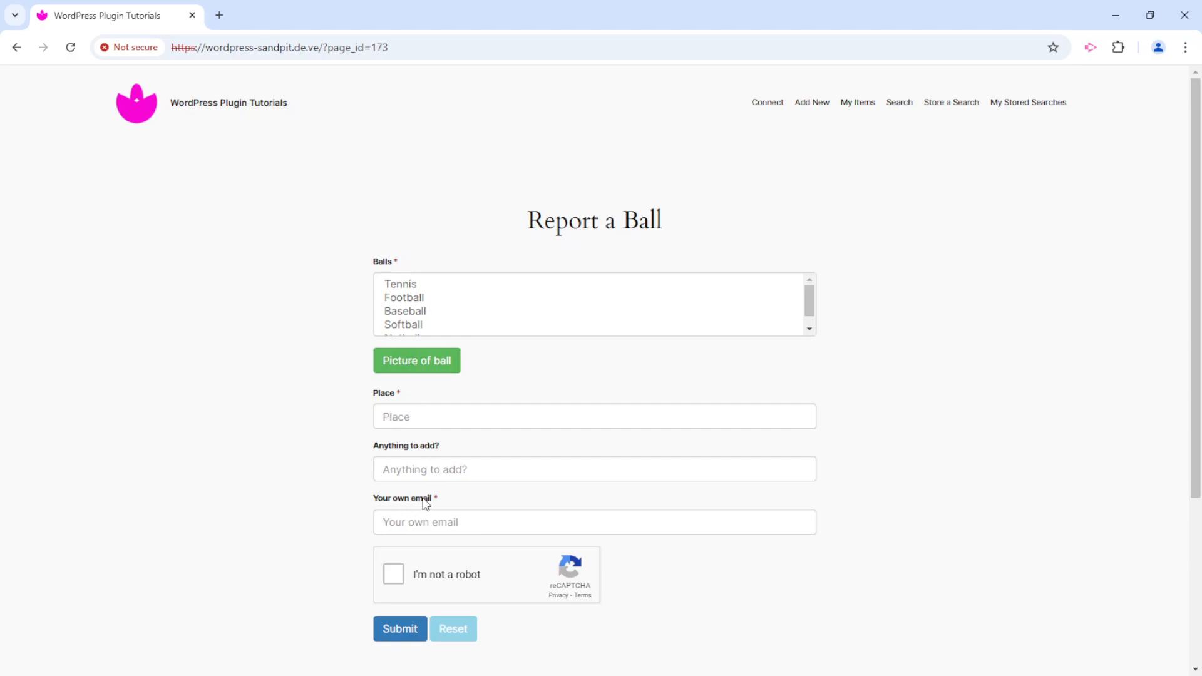
# - Highlight the 'Your own email' label on the Report a Ball form, then return to Connection Control
pyautogui.moveTo(377, 499); pyautogui.dragTo(435, 499)
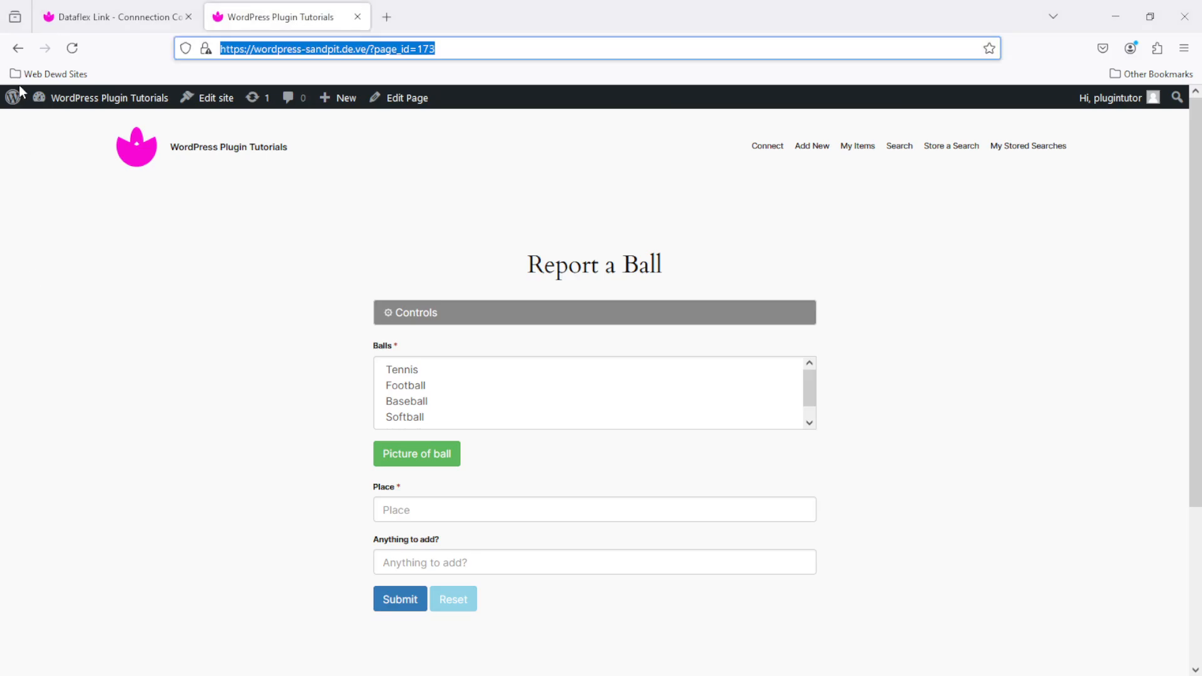
pyautogui.click(120, 8)
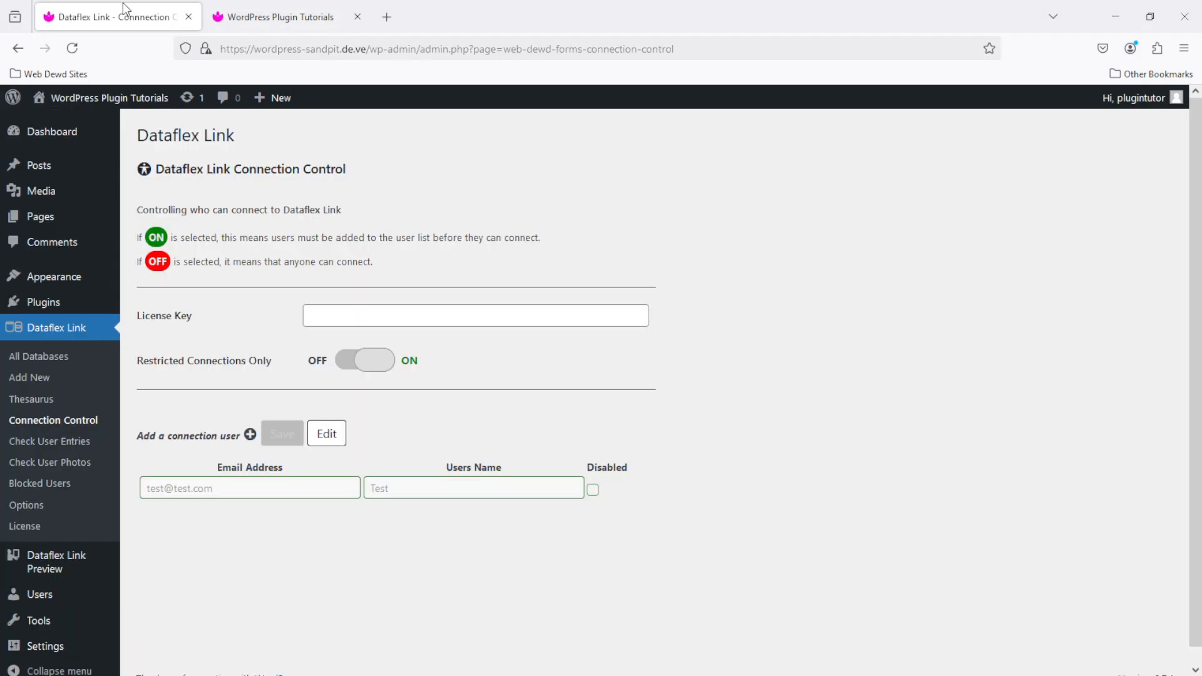
# - In database 30, relabel the Entry Owner's Email Address field from 'Your own email' to 'Please add your email' and save
pyautogui.click(60, 360)
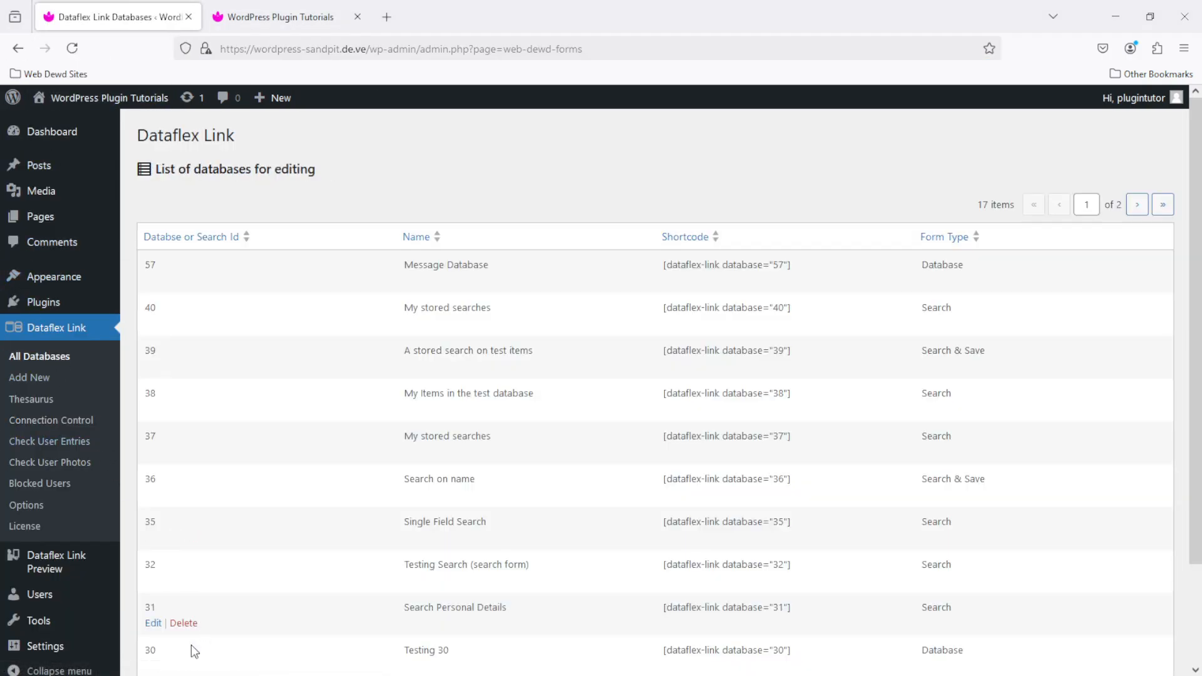
pyautogui.click(191, 648)
pyautogui.moveTo(1196, 179); pyautogui.dragTo(1200, 564)
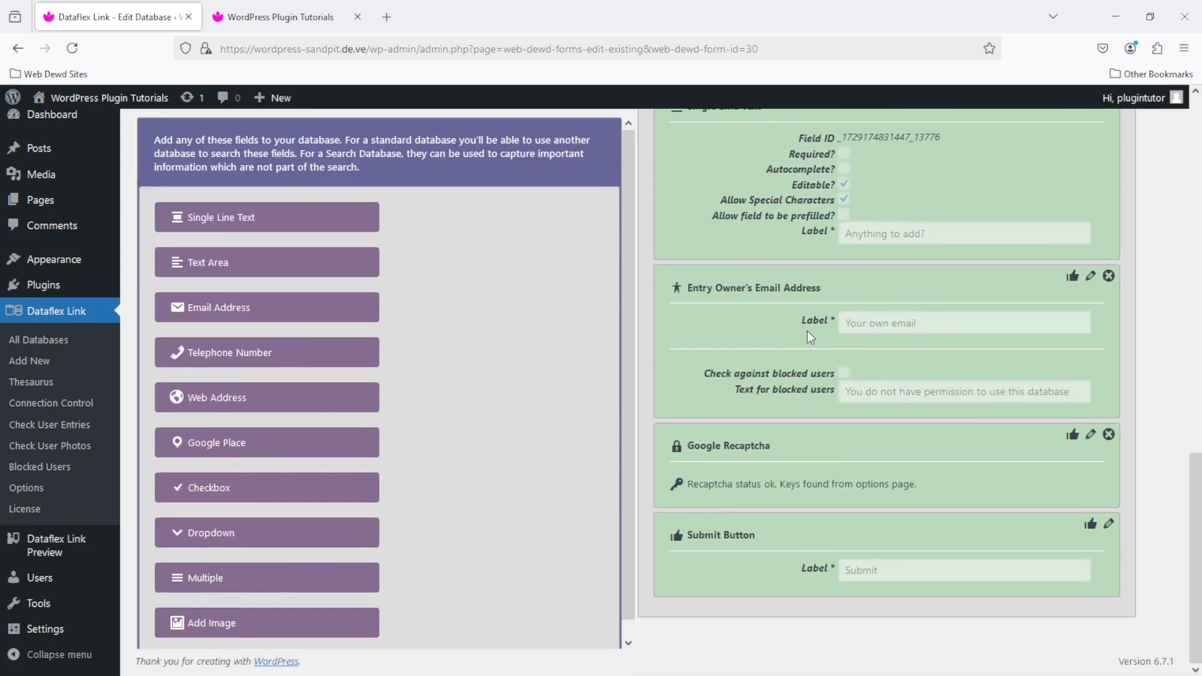
pyautogui.click(1090, 276)
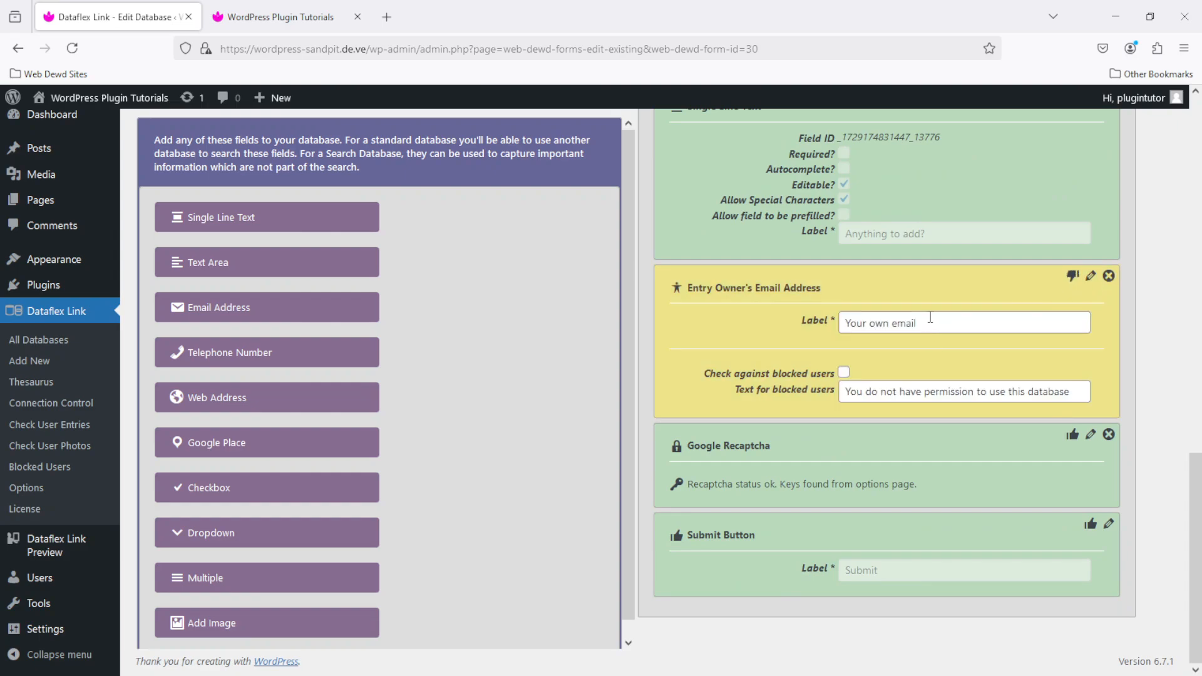
pyautogui.moveTo(930, 318); pyautogui.dragTo(729, 345)
pyautogui.write('Please add your email')
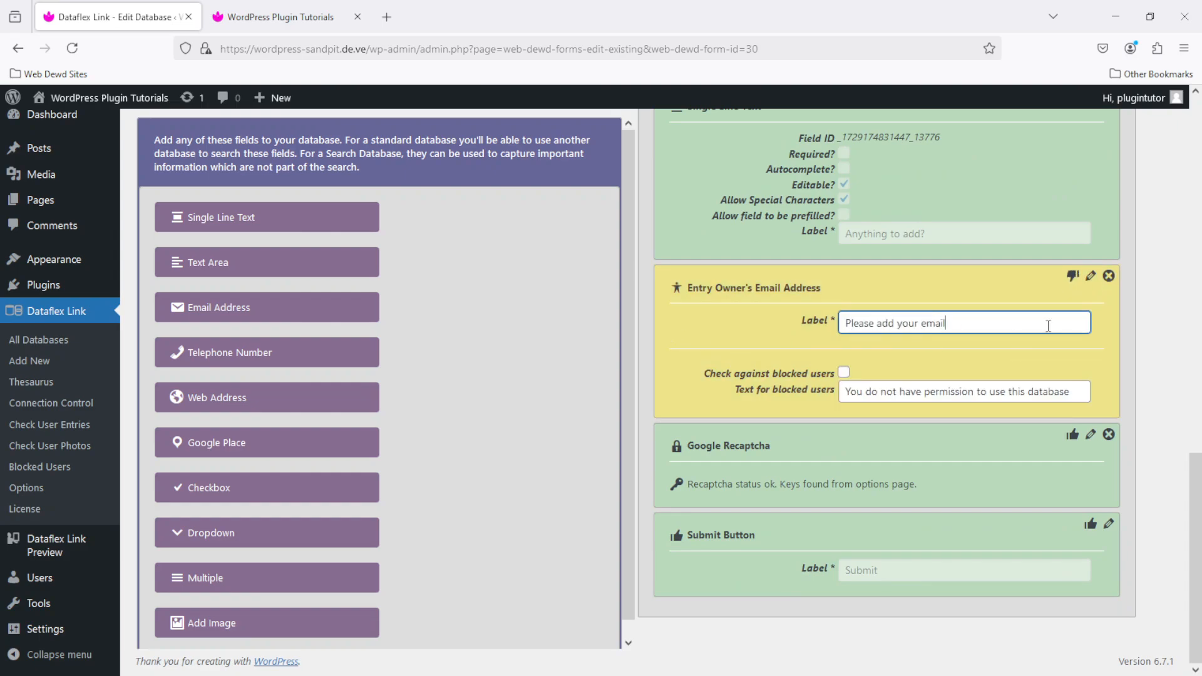
pyautogui.click(1072, 276)
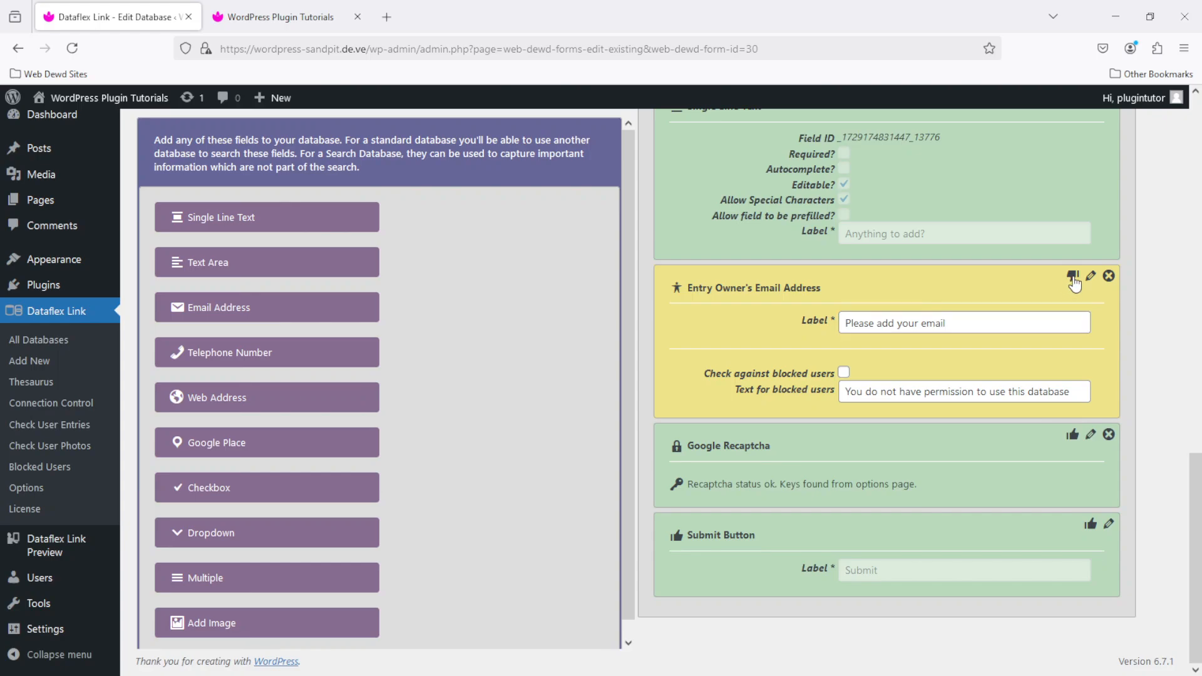
pyautogui.click(433, 315)
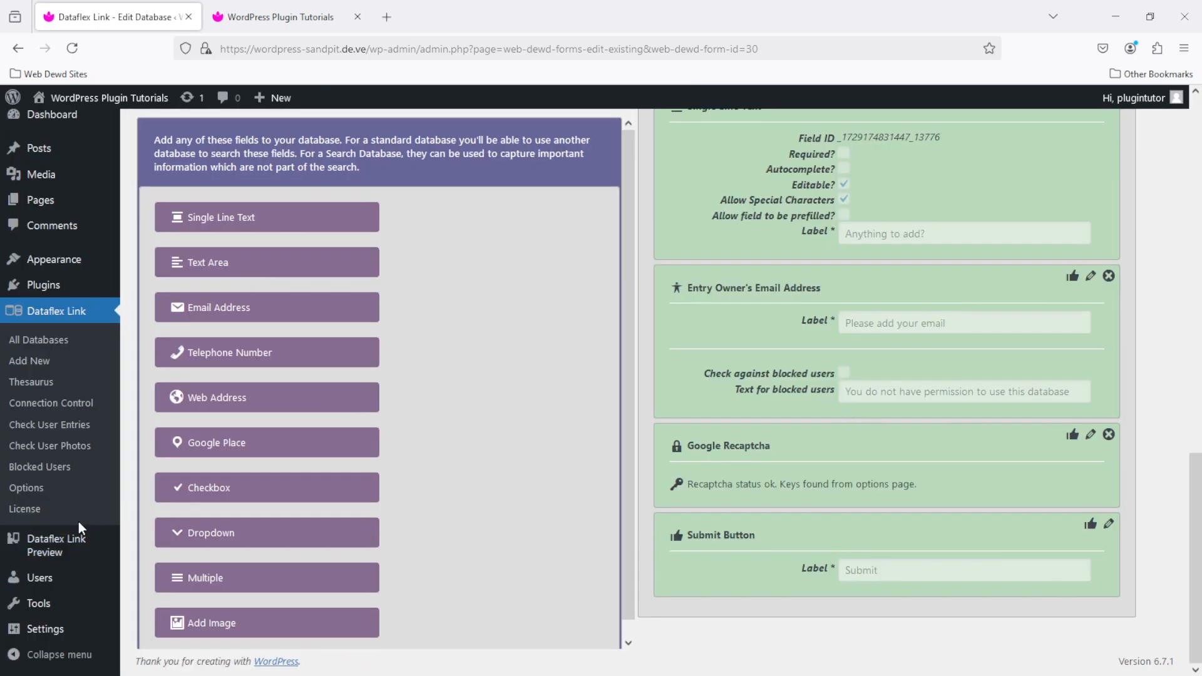
pyautogui.hotkey('alt', 'Tab')
# - Reload the Report a Ball form and choose Baseball found in Cornwall, UK
pyautogui.click(71, 47)
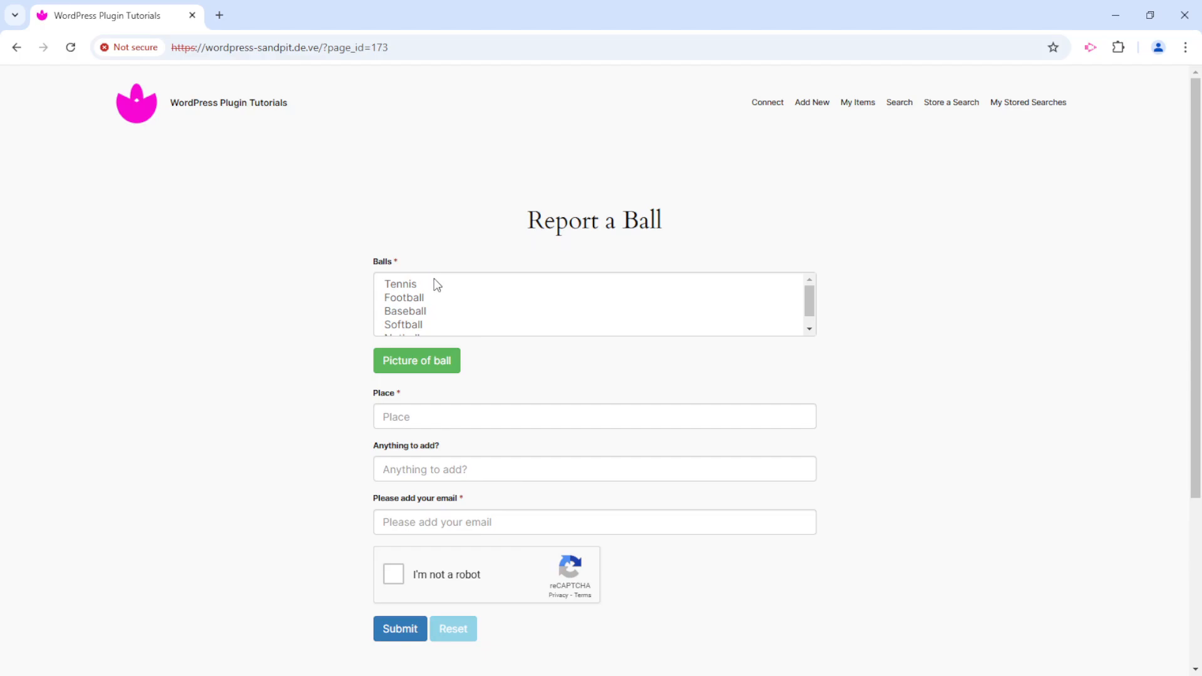
pyautogui.click(412, 312)
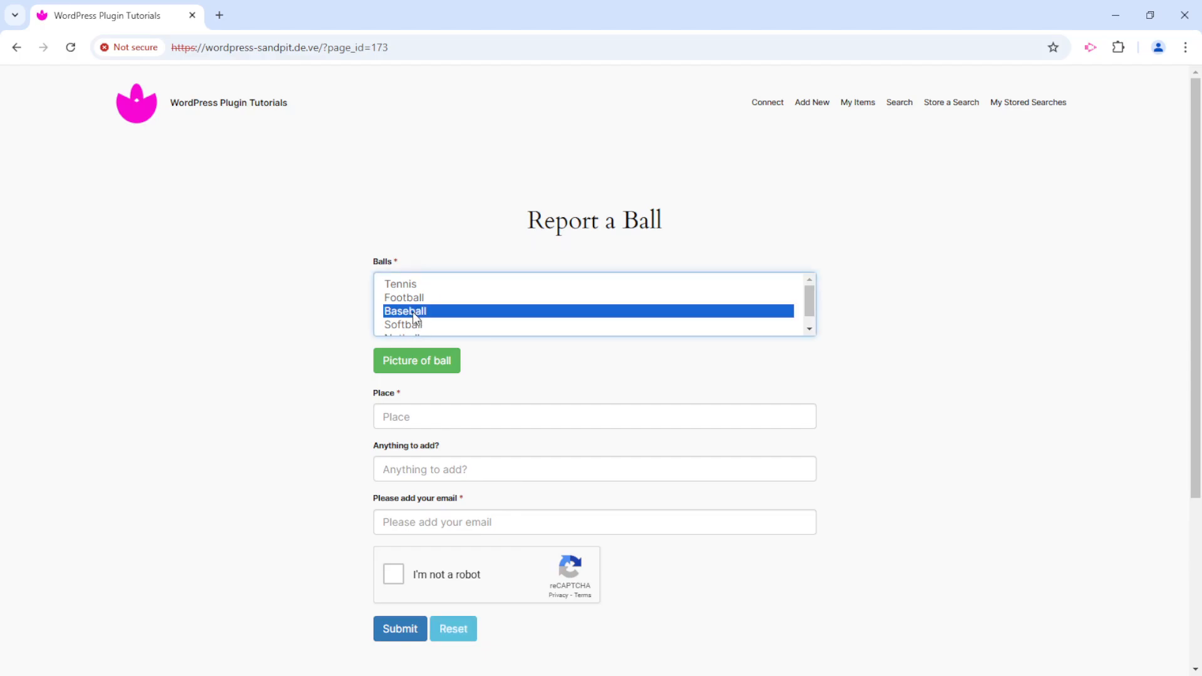
pyautogui.click(487, 410)
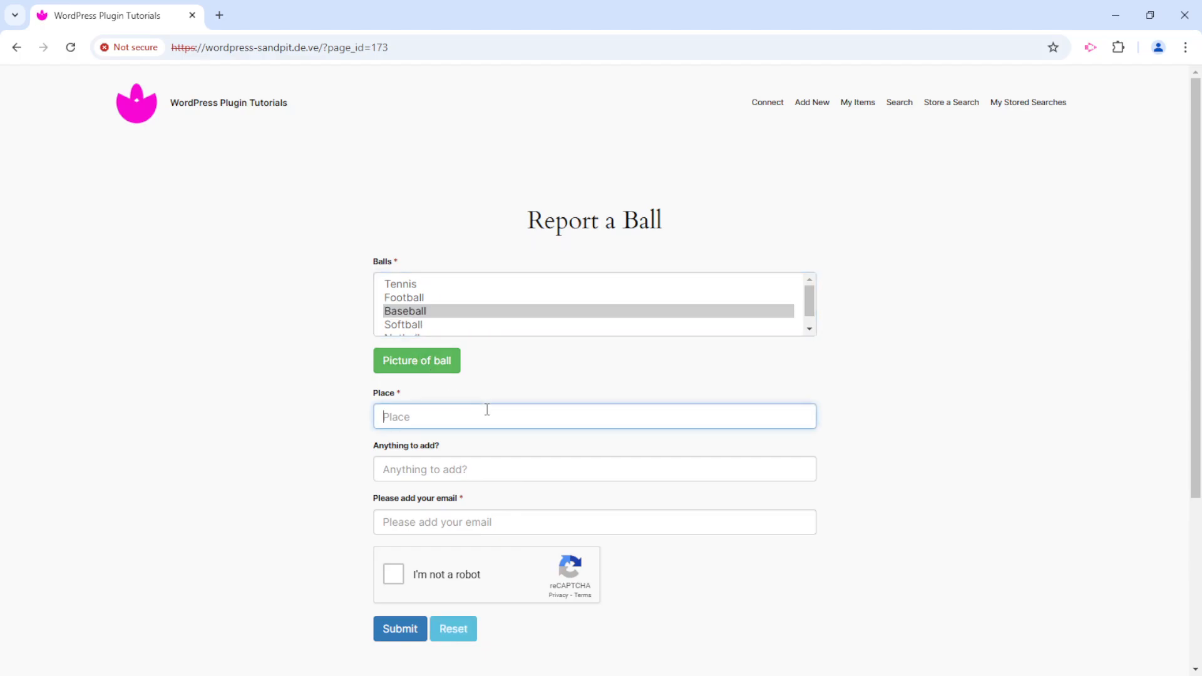
pyautogui.write('cornwall')
pyautogui.click(437, 446)
pyautogui.click(468, 419)
# - Enter the contact's email address, submit the report and dismiss the thank-you message
pyautogui.click(469, 517)
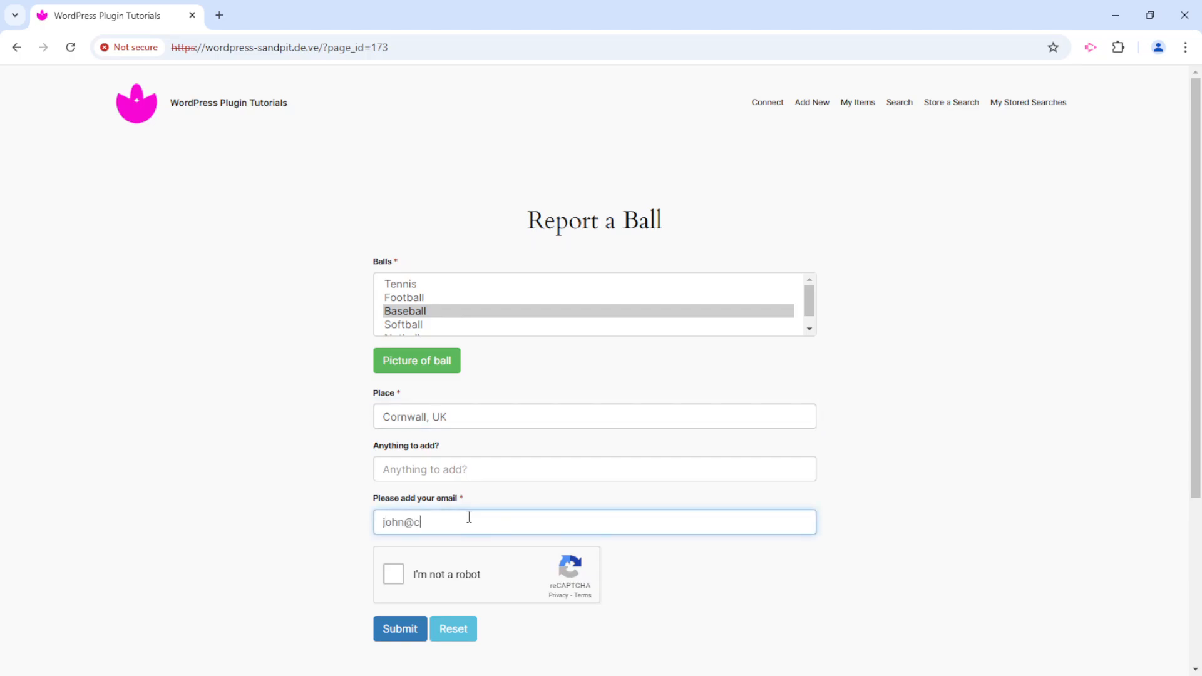
pyautogui.press('Return')
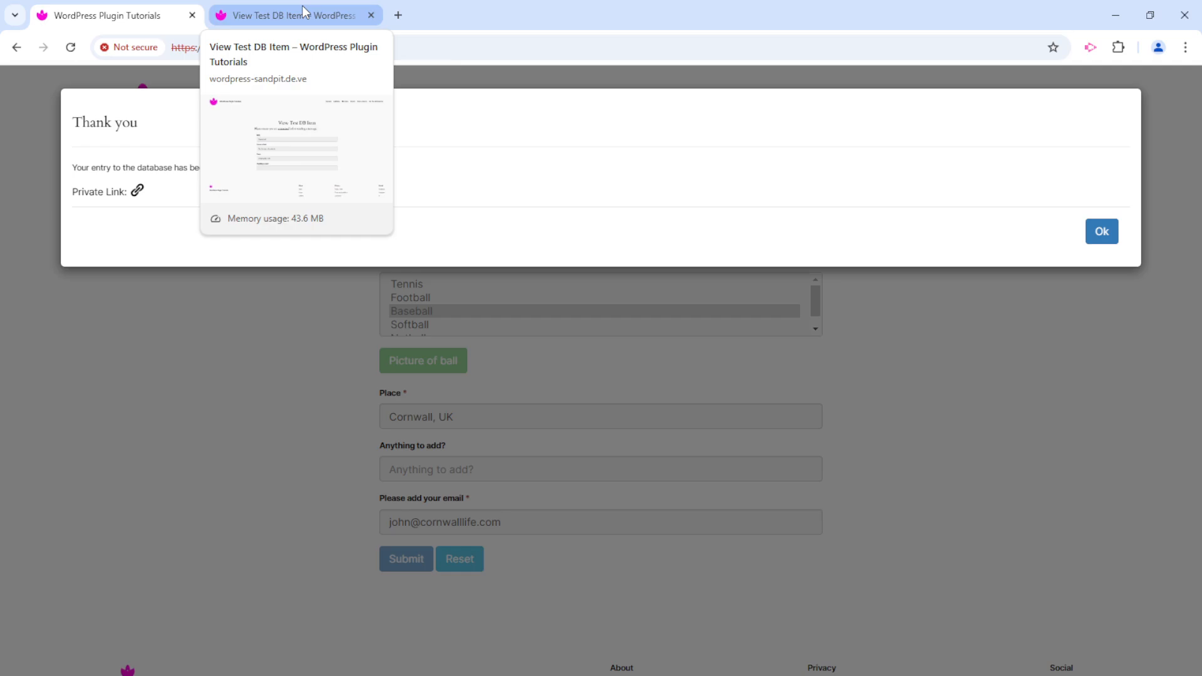
pyautogui.click(1100, 233)
pyautogui.click(901, 105)
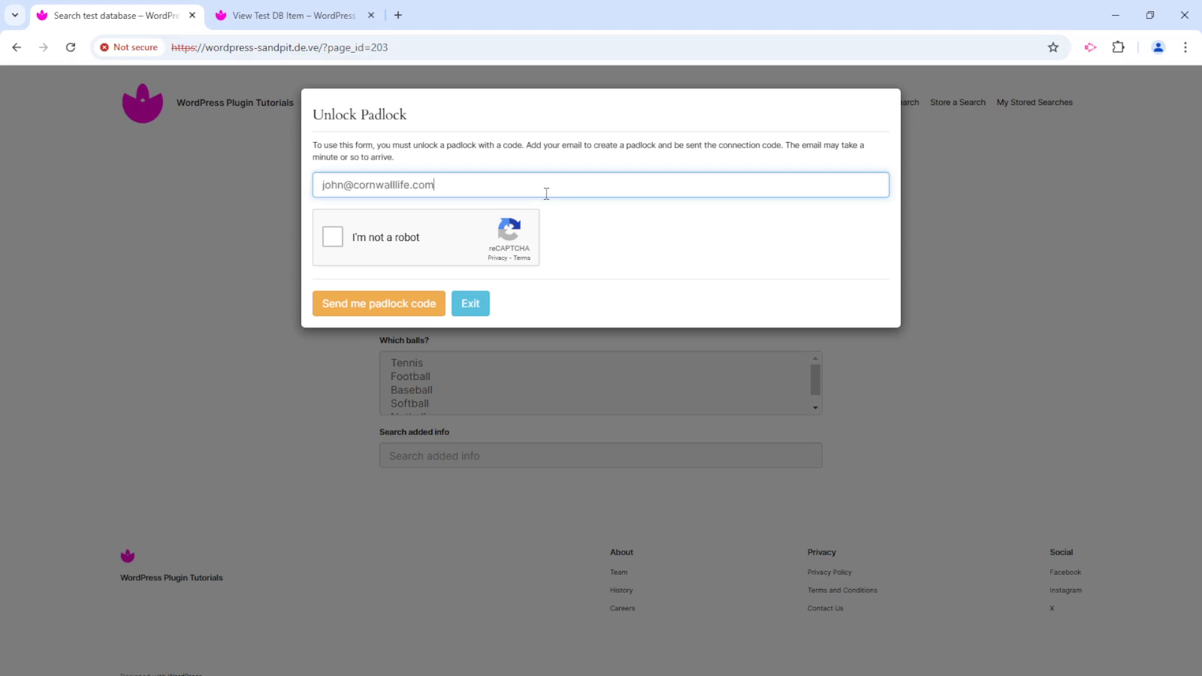
# - Request a padlock code for the submitter's email and dismiss the Connection Error refusal
pyautogui.click(334, 238)
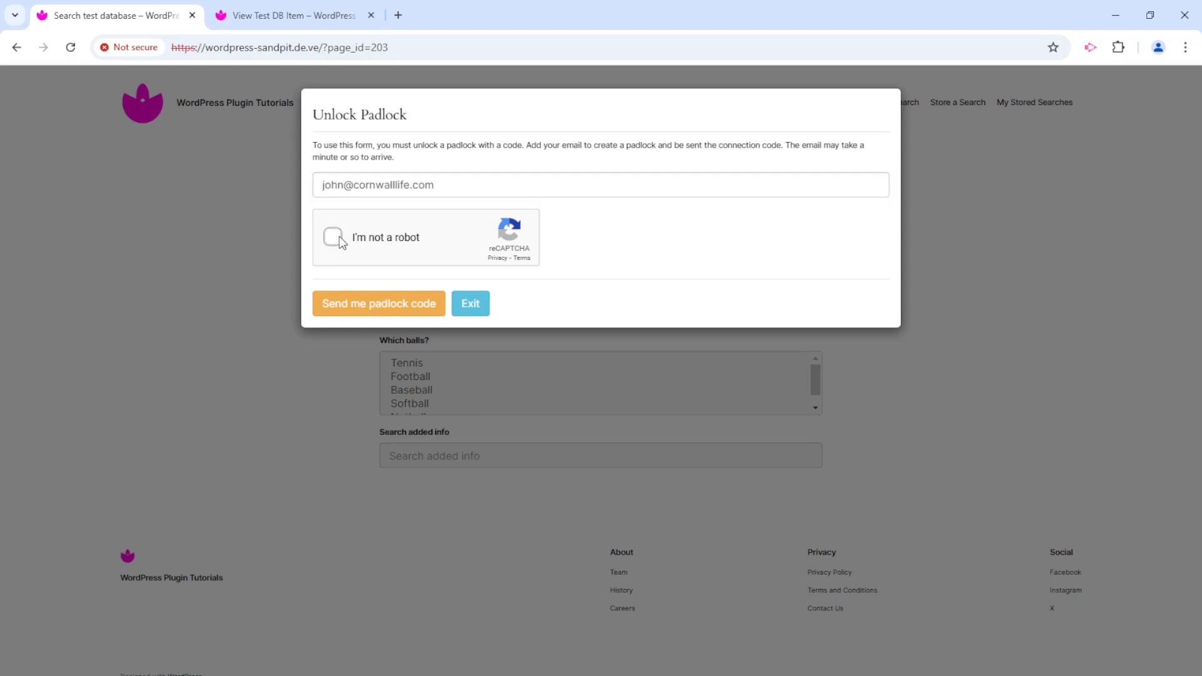
pyautogui.click(400, 303)
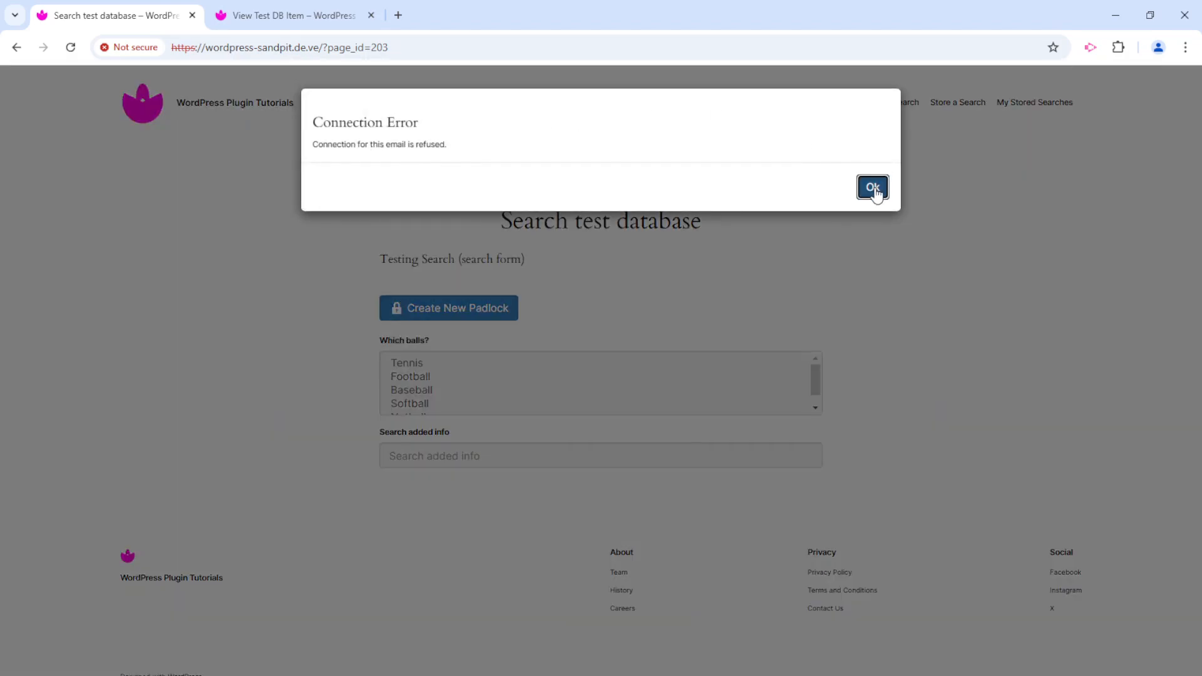
pyautogui.click(873, 187)
pyautogui.click(1117, 11)
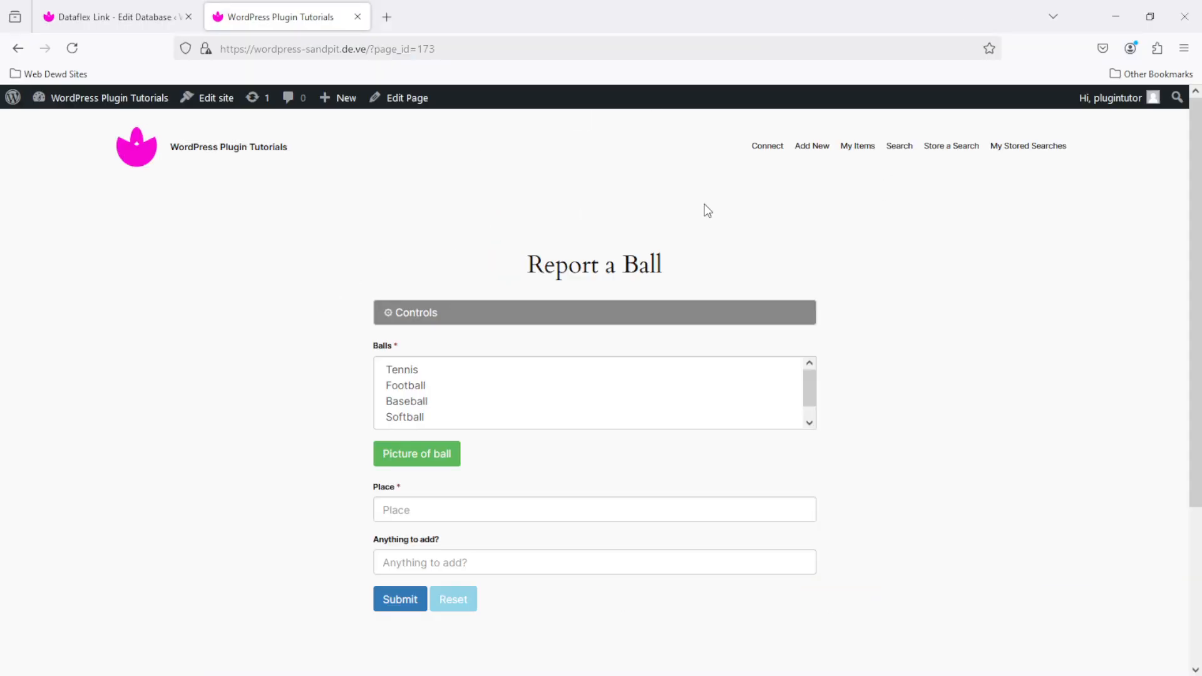
# - Open the Testing Search form for editing from Dataflex Link's All Databases list
pyautogui.click(899, 147)
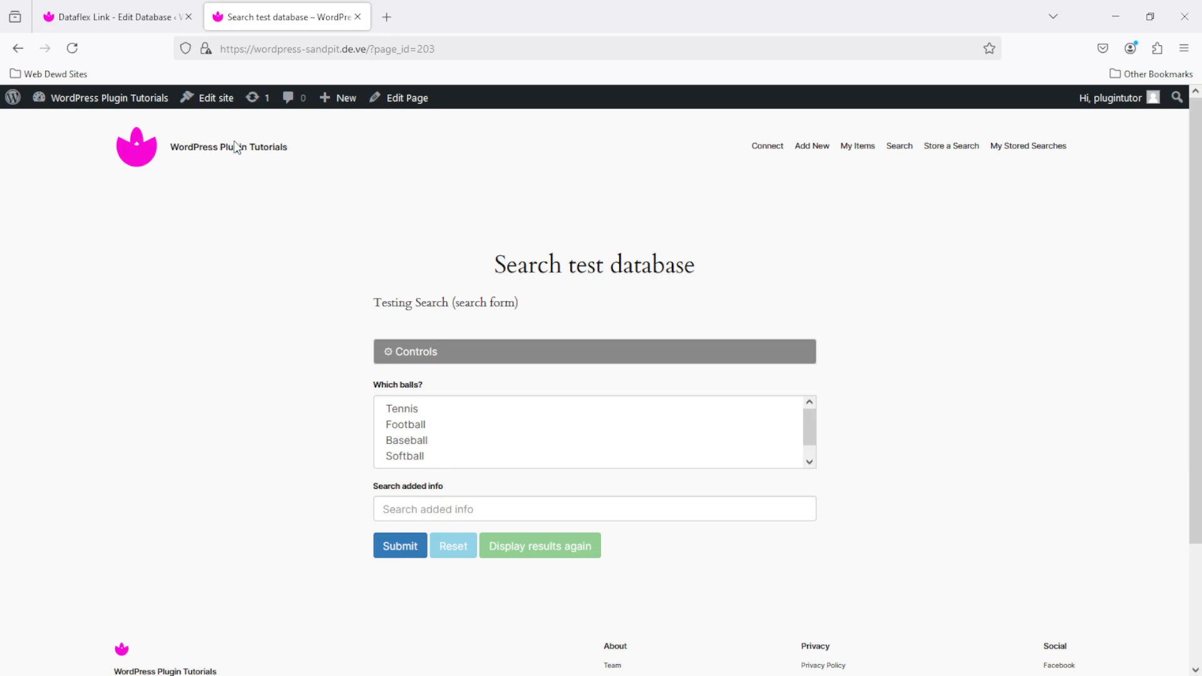
pyautogui.click(104, 19)
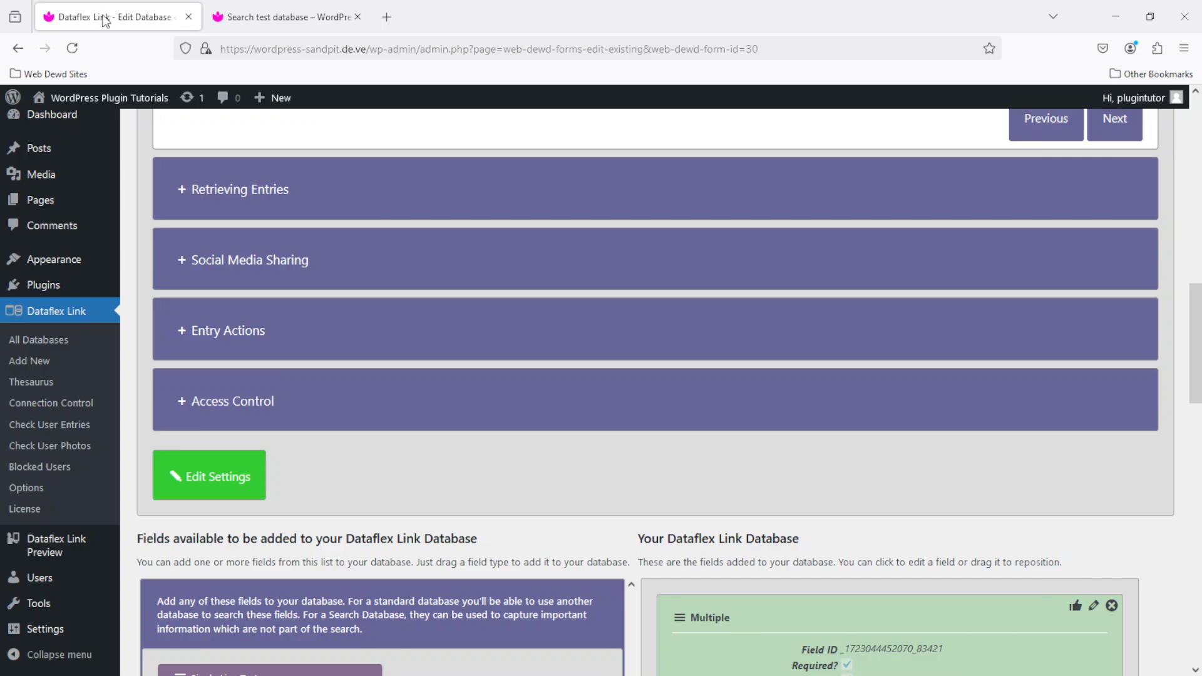
pyautogui.click(47, 343)
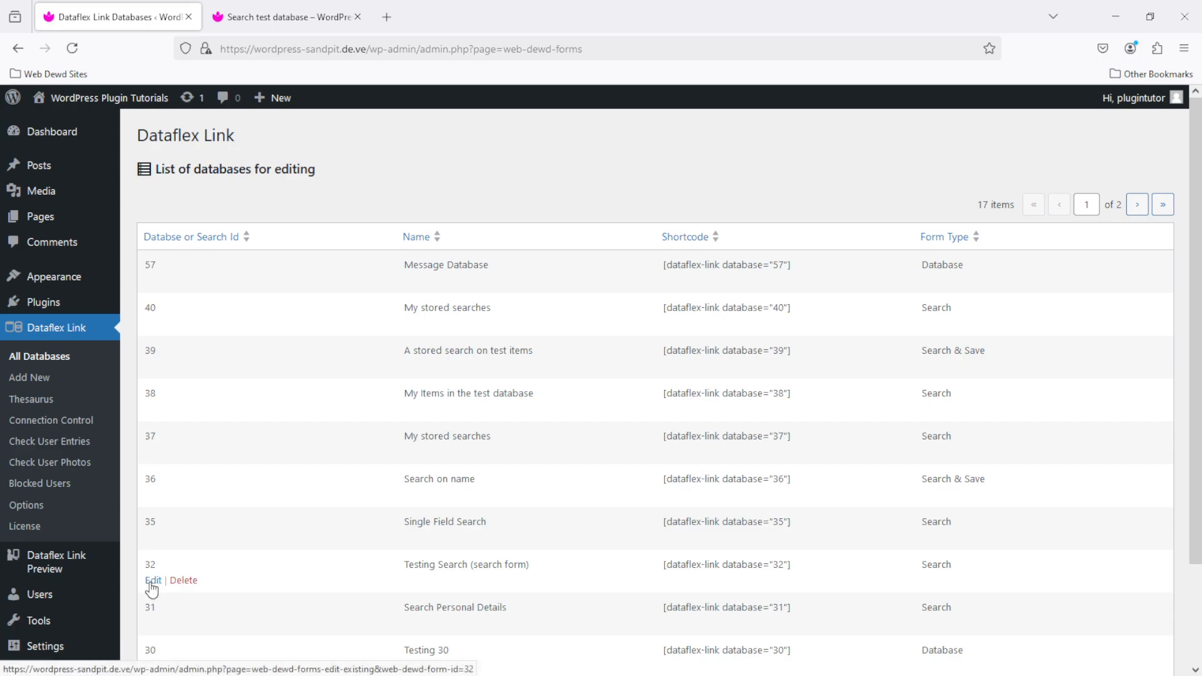
pyautogui.click(152, 581)
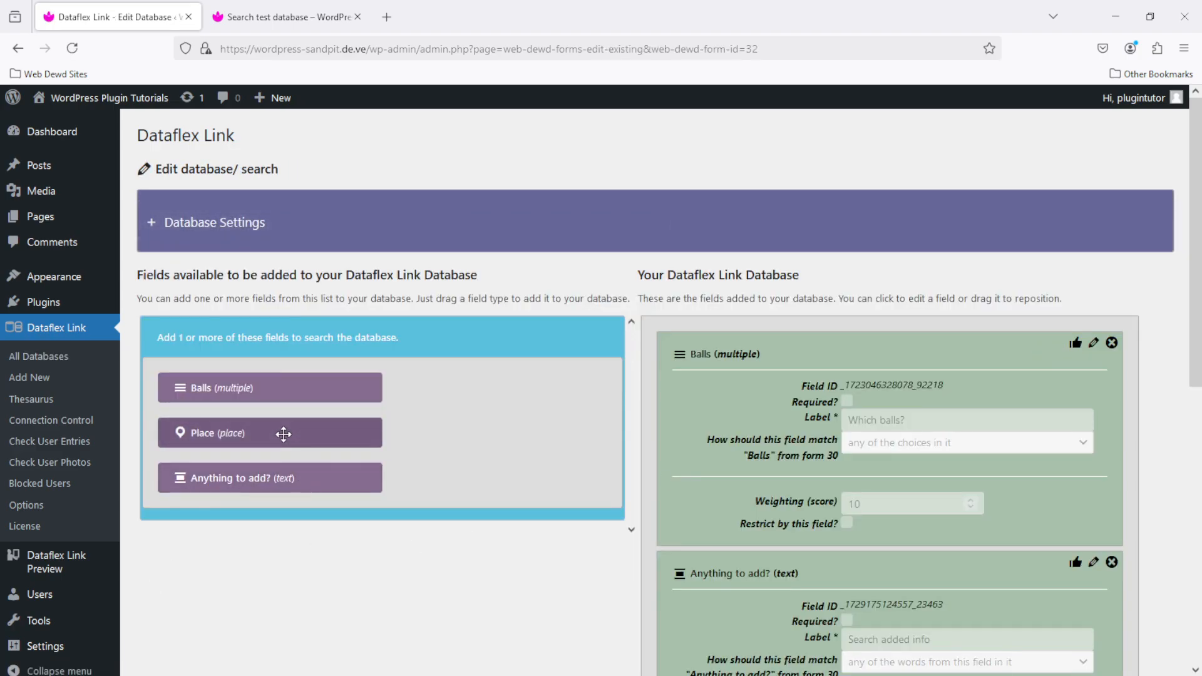
# - Add a Place field labelled 'Where abouts?' with No restriction matching and weighting 1000
pyautogui.moveTo(283, 433); pyautogui.dragTo(829, 565)
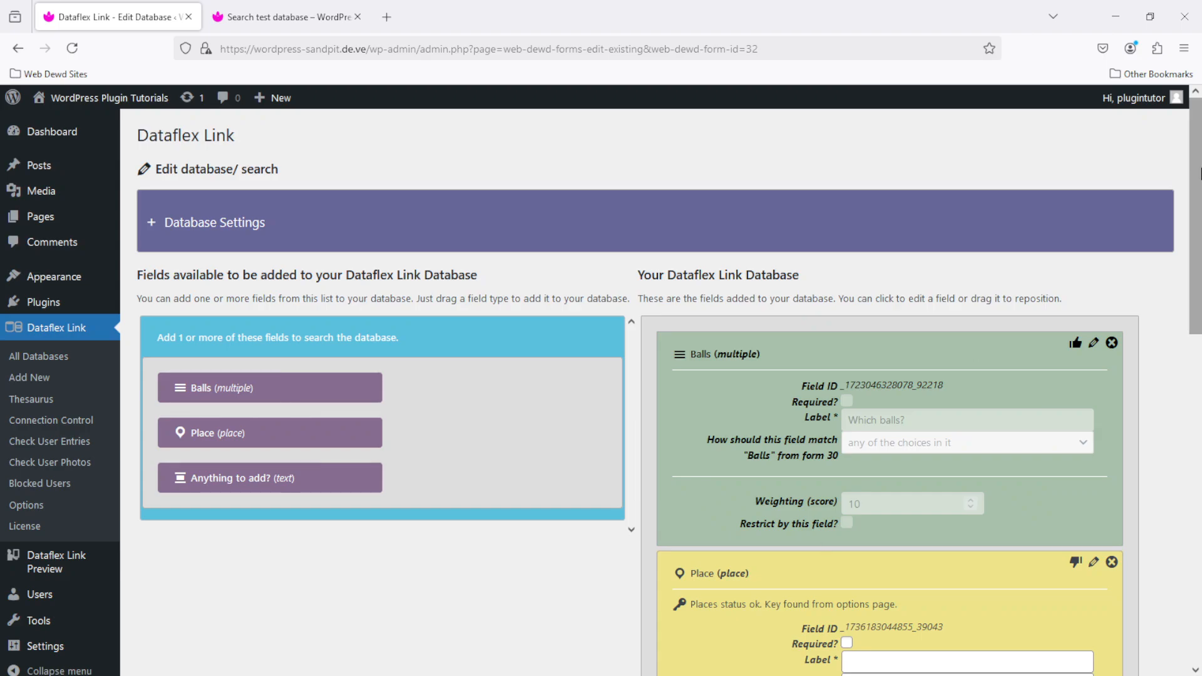
pyautogui.scroll(-5, 1201, 175)
pyautogui.click(877, 286)
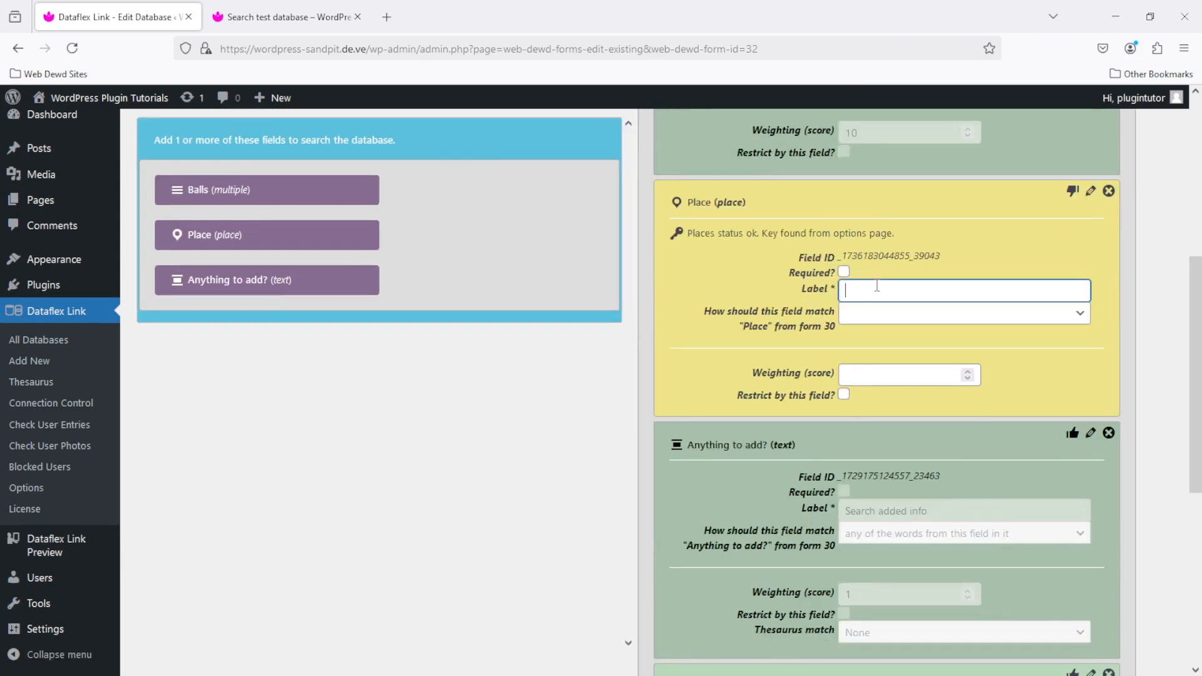
pyautogui.write('Where abouts?')
pyautogui.click(918, 322)
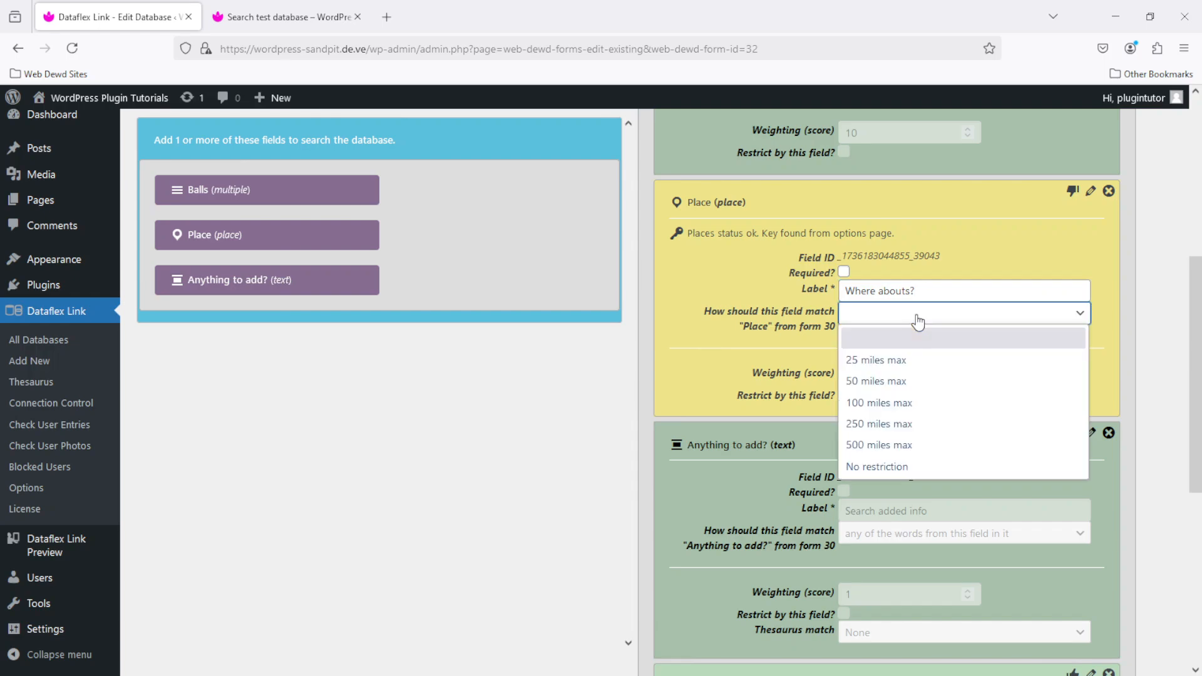
pyautogui.click(918, 446)
pyautogui.click(898, 319)
pyautogui.click(883, 466)
pyautogui.write('000')
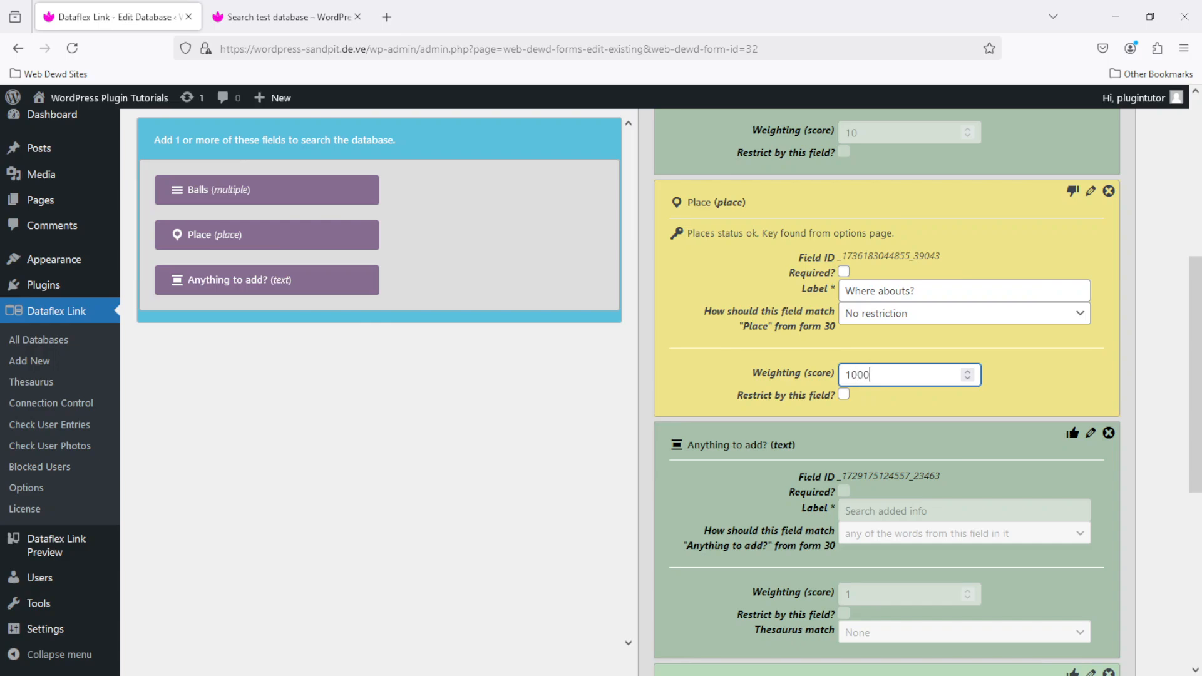
pyautogui.click(876, 390)
# - Save the Place field and reload the Search test database page to show it
pyautogui.scroll(5, 789, 324)
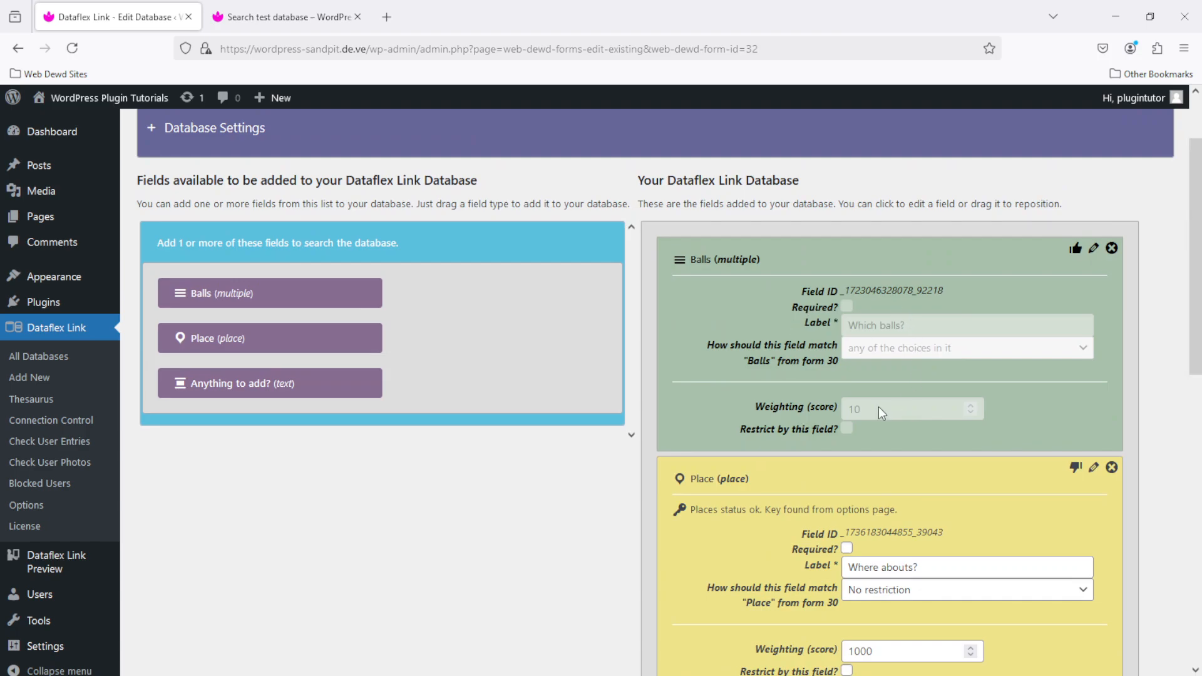
pyautogui.moveTo(1197, 317); pyautogui.dragTo(1197, 375)
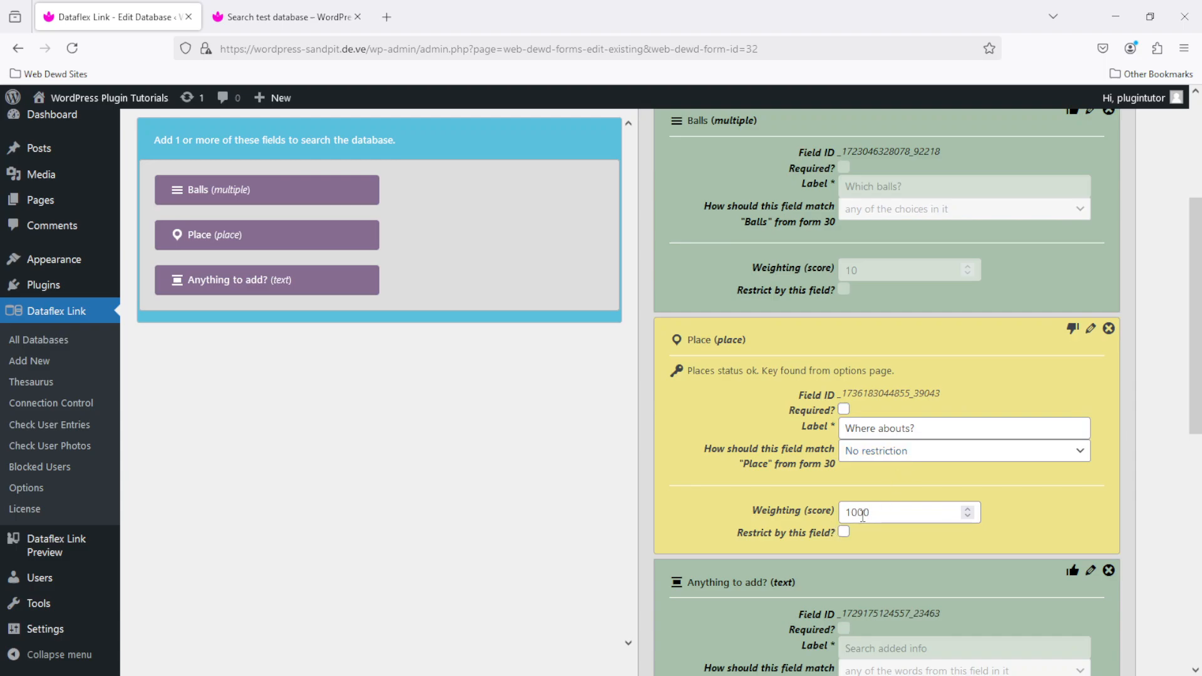
pyautogui.click(1072, 328)
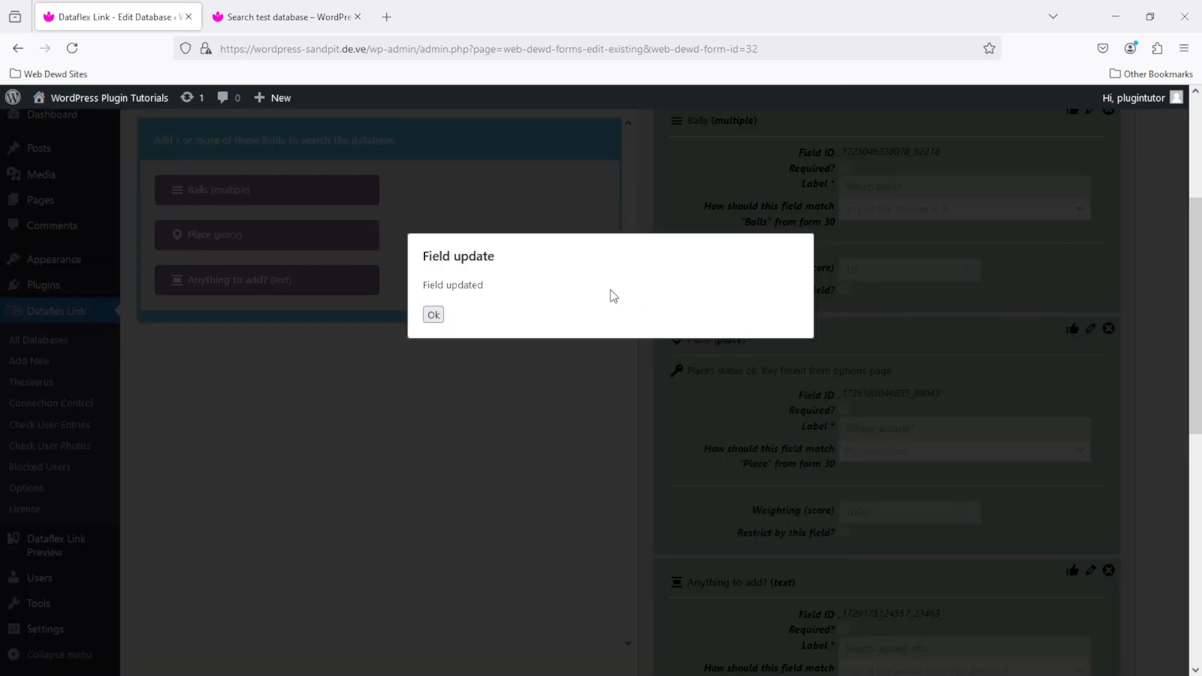
pyautogui.click(434, 315)
pyautogui.click(255, 17)
pyautogui.click(72, 48)
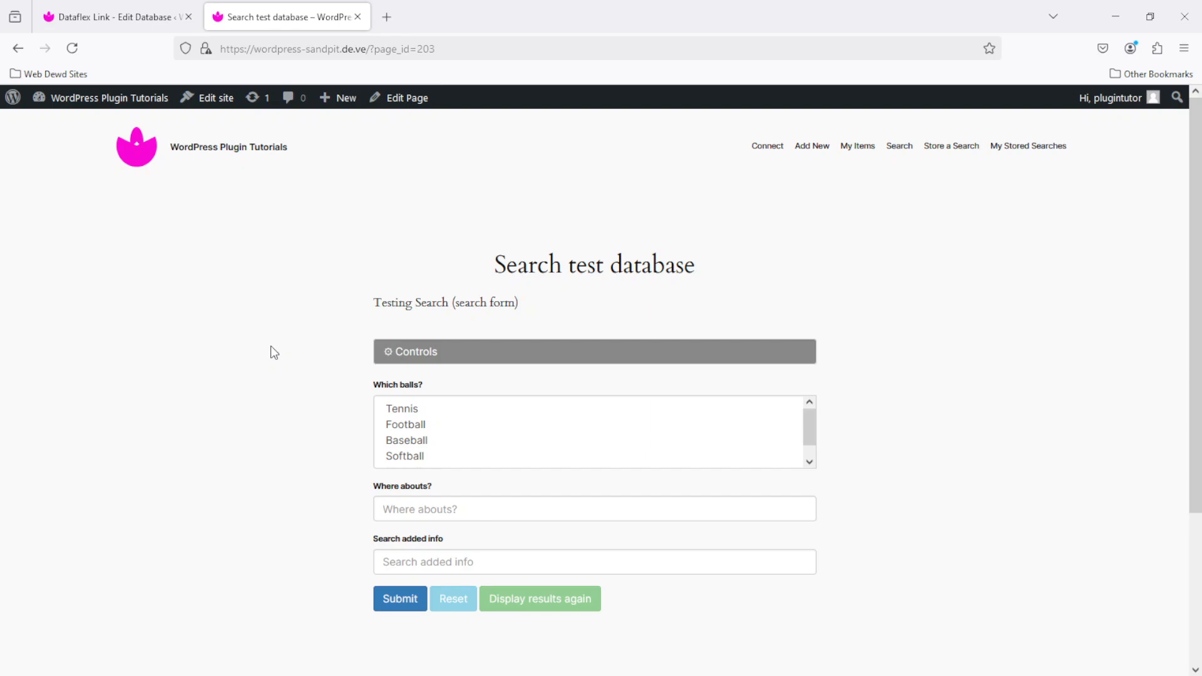
# - Search for Baseball and inspect the details of the 'not shareable' result
pyautogui.click(411, 439)
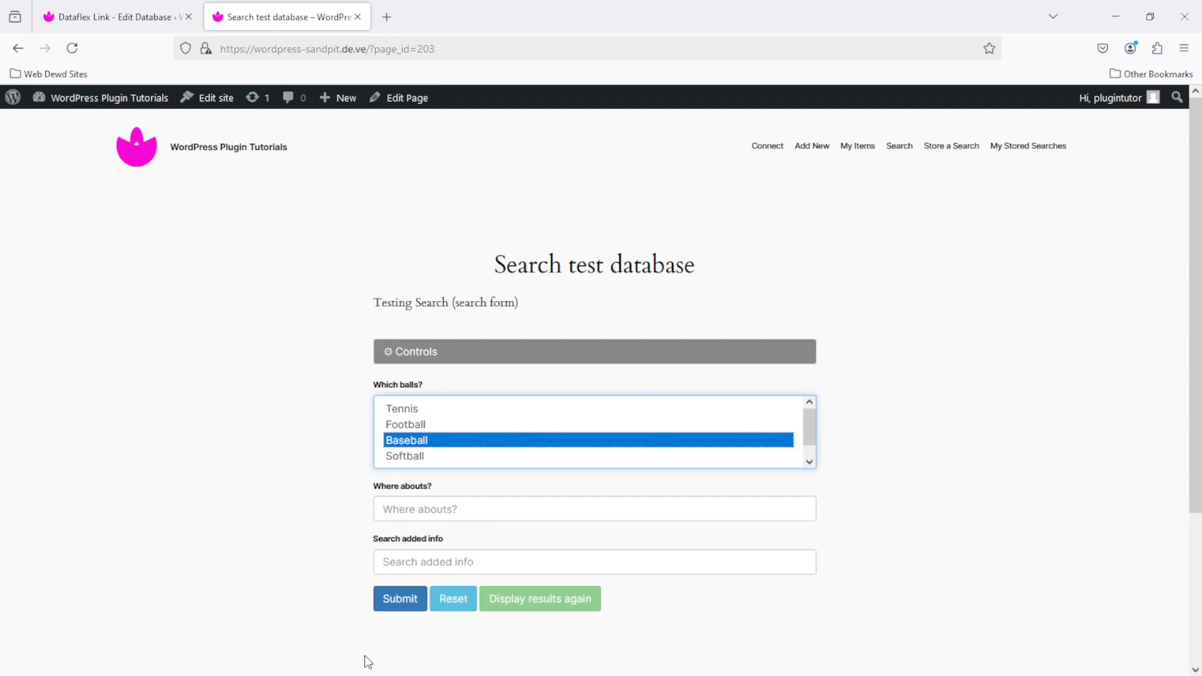
pyautogui.click(414, 600)
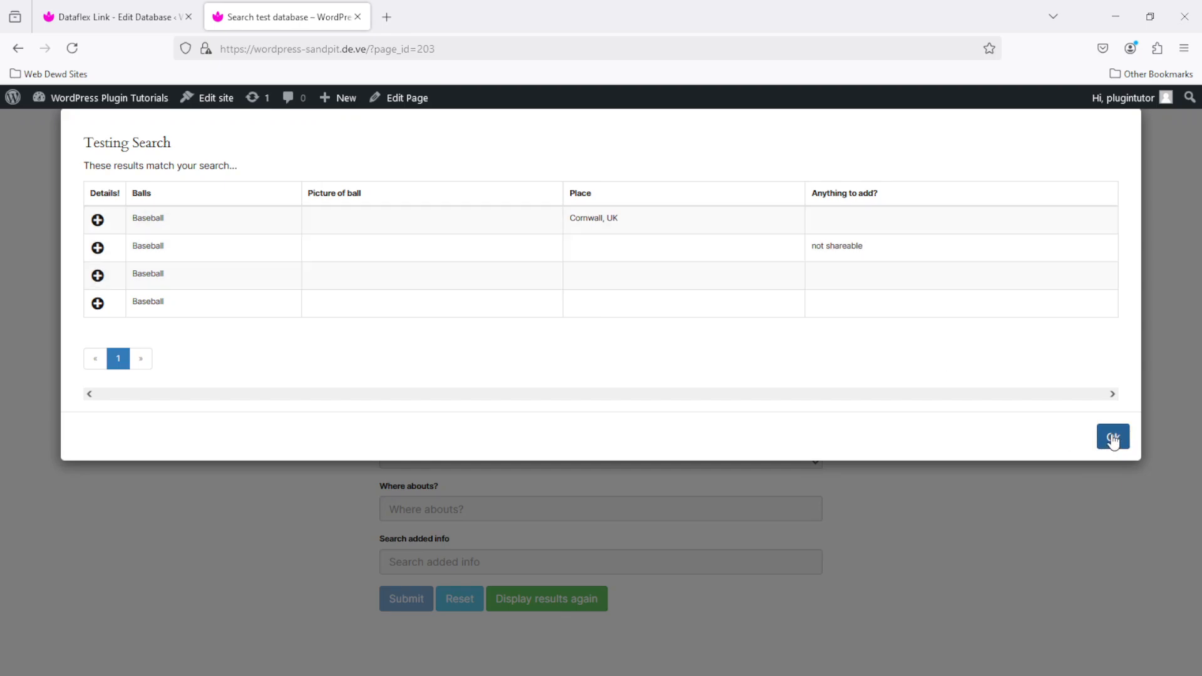
pyautogui.click(819, 254)
pyautogui.doubleClick(648, 297)
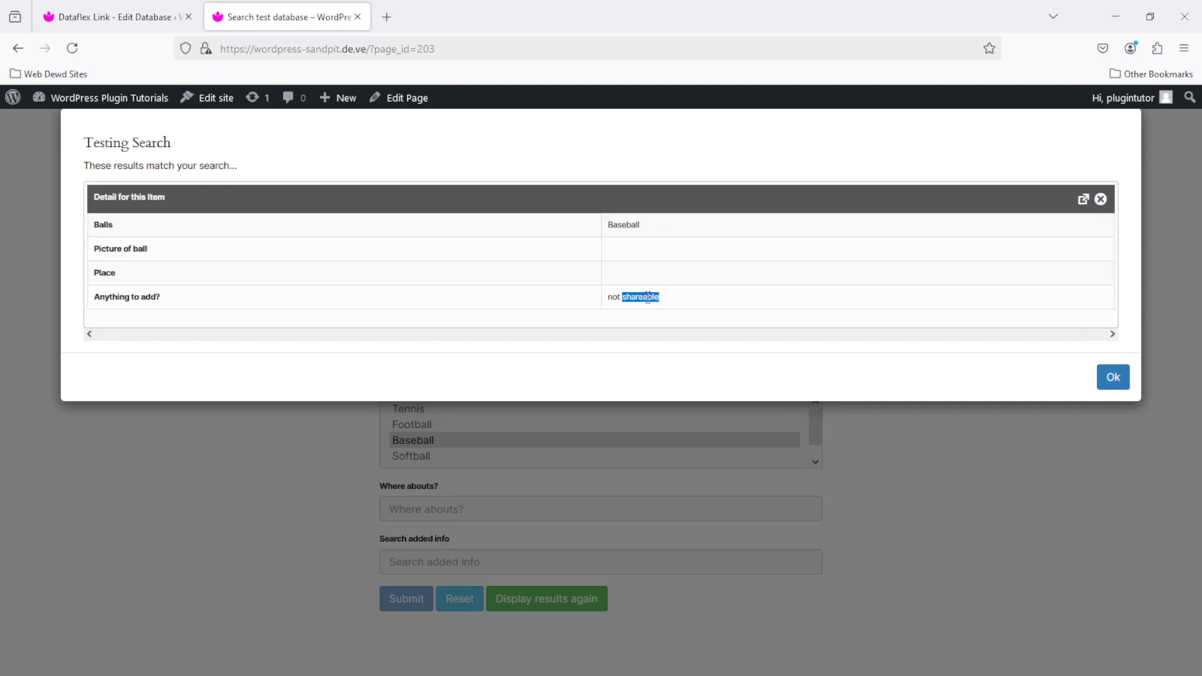
pyautogui.click(1101, 199)
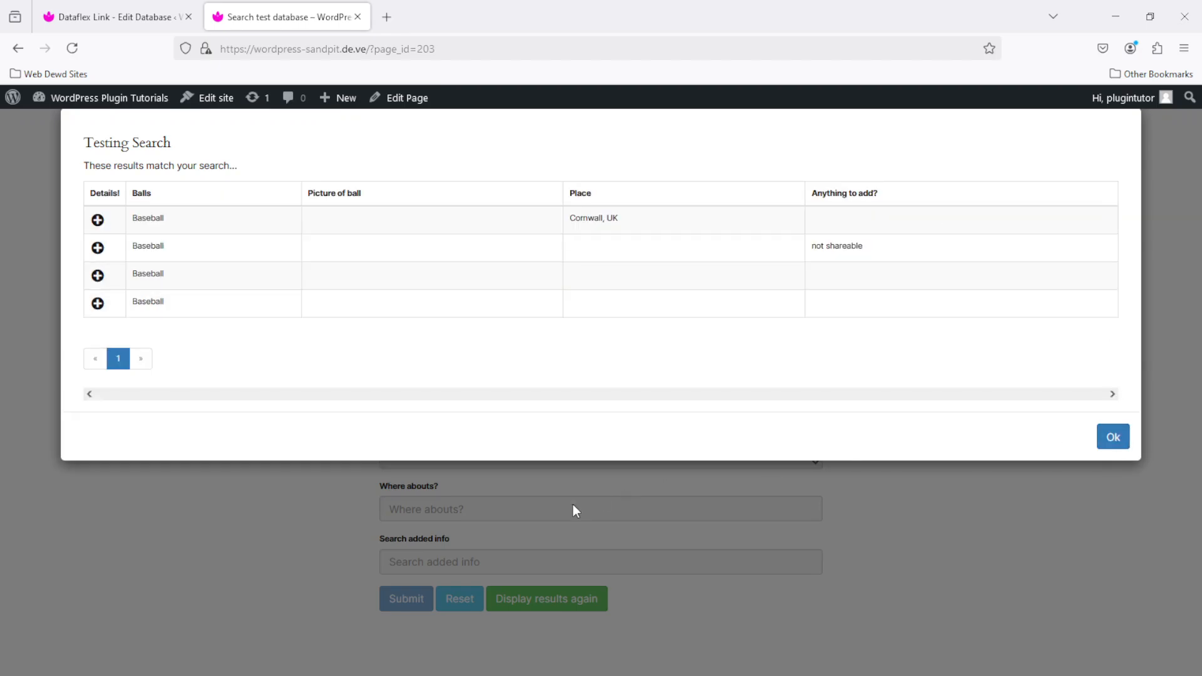
pyautogui.click(1107, 438)
# - Reset the form and search Baseball again with 'shareable' as added info
pyautogui.click(453, 599)
pyautogui.click(407, 441)
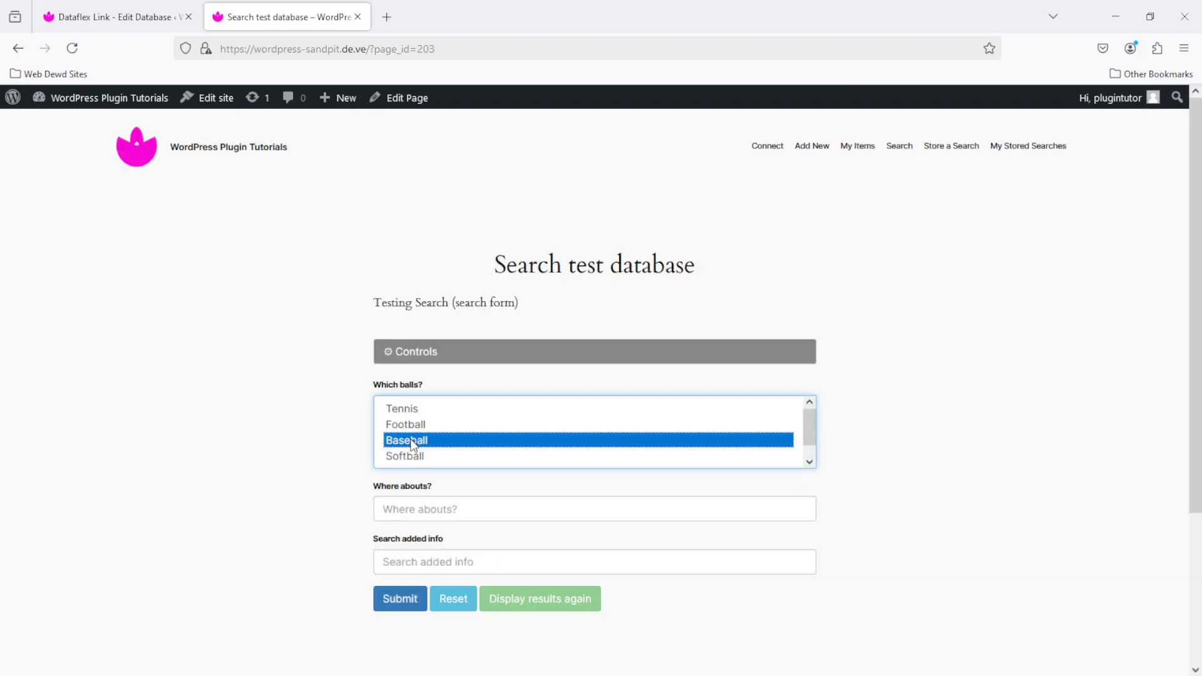
pyautogui.click(460, 559)
pyautogui.write('shareable')
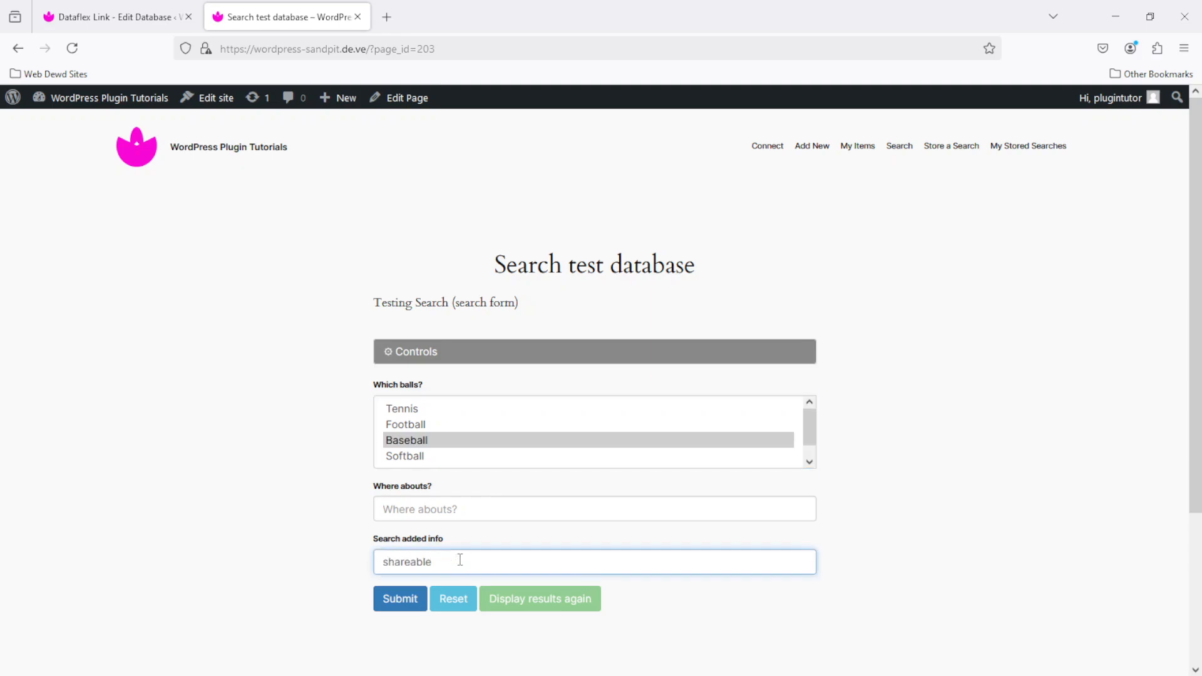
pyautogui.click(404, 600)
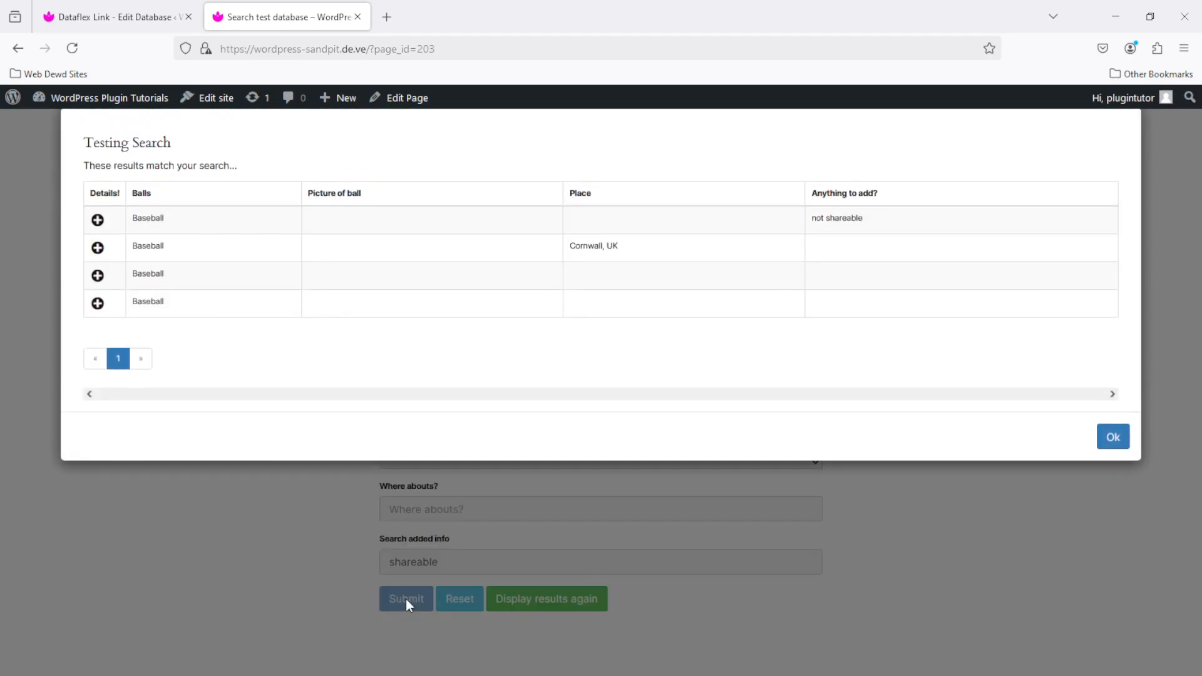